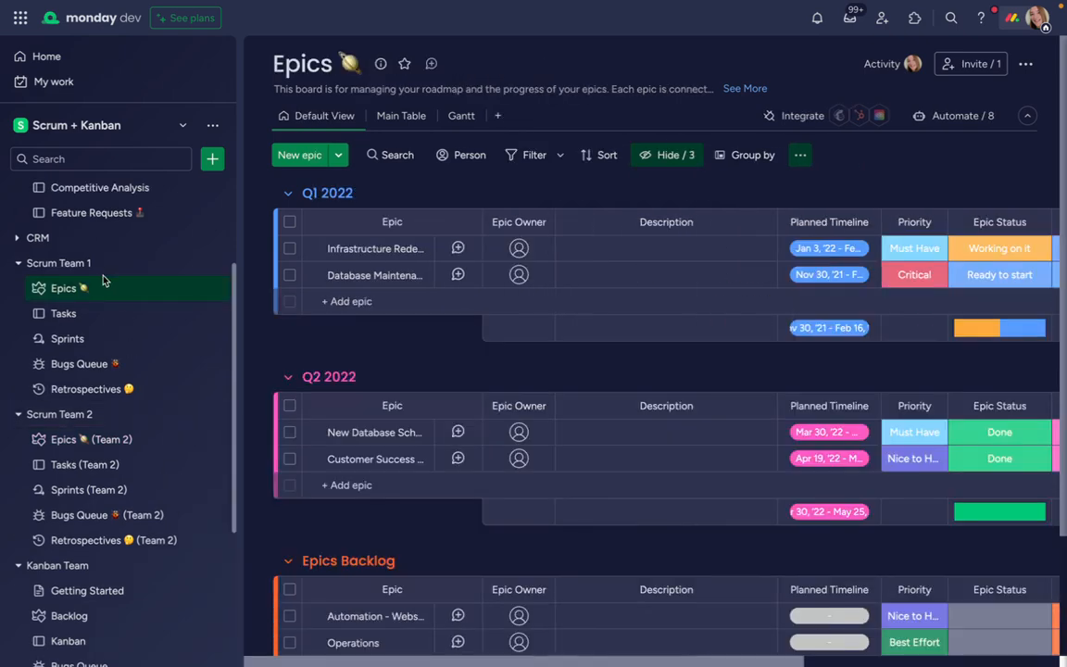
# Review the Scrum Team 2 folder's options, including its colour choices, and the templates available to add to the workspace
pyautogui.scroll(1, 100, 277)
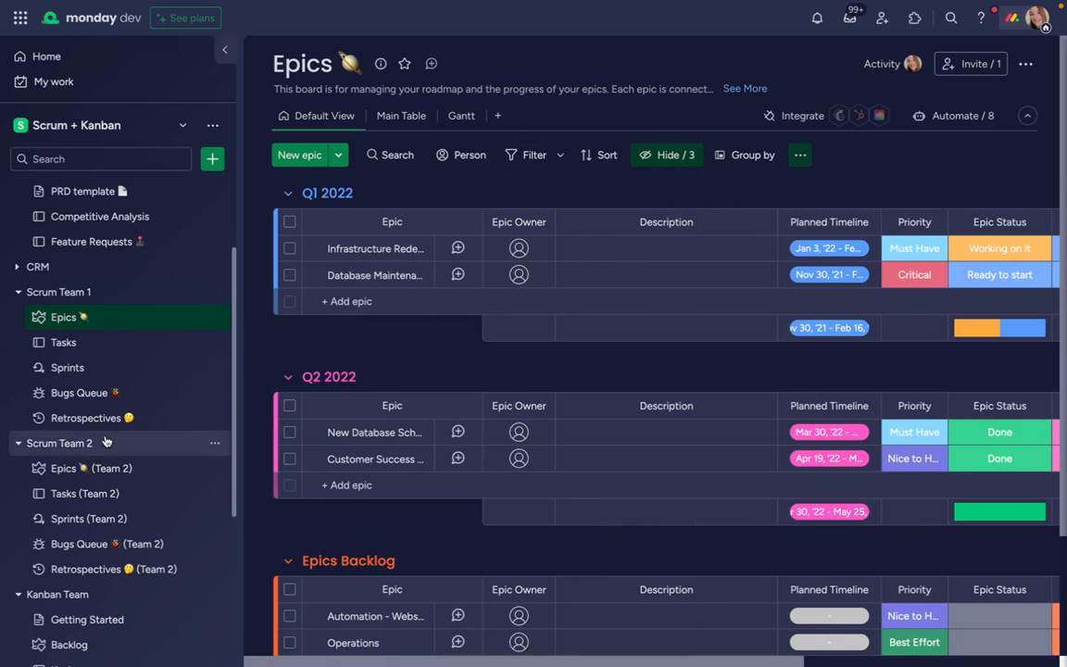
pyautogui.click(215, 443)
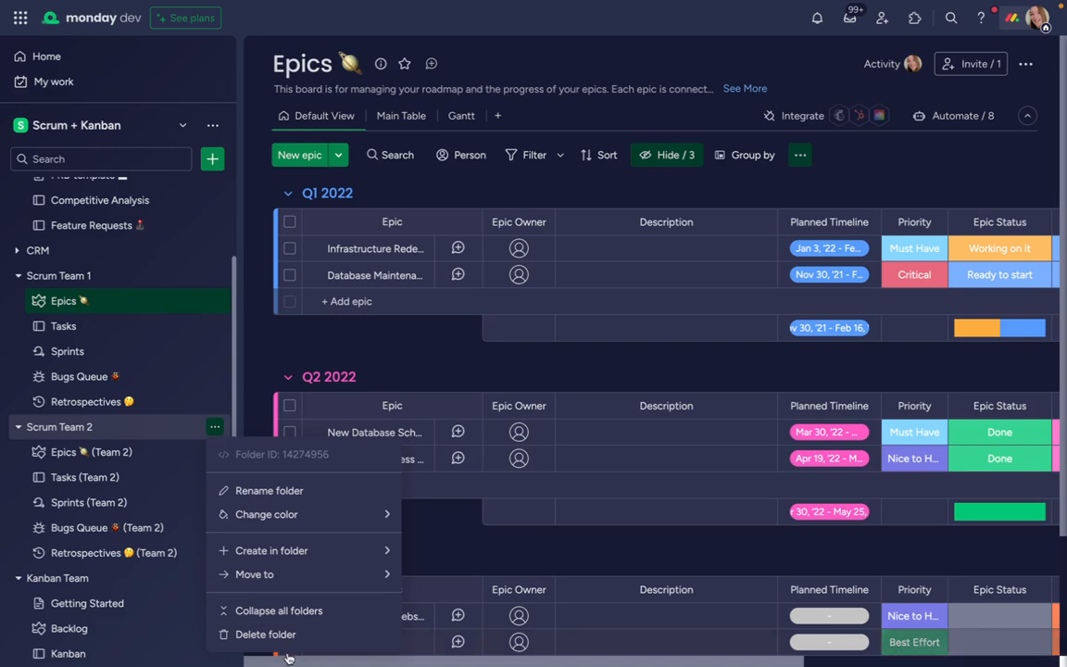
pyautogui.click(234, 345)
pyautogui.scroll(-1, 138, 400)
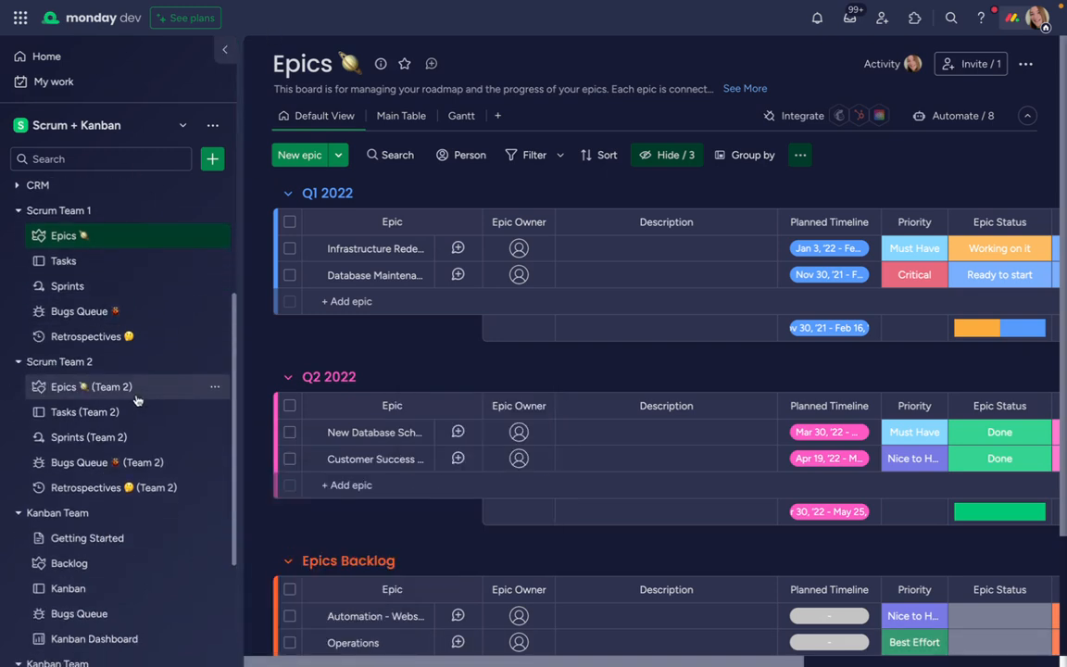
pyautogui.scroll(-1, 137, 400)
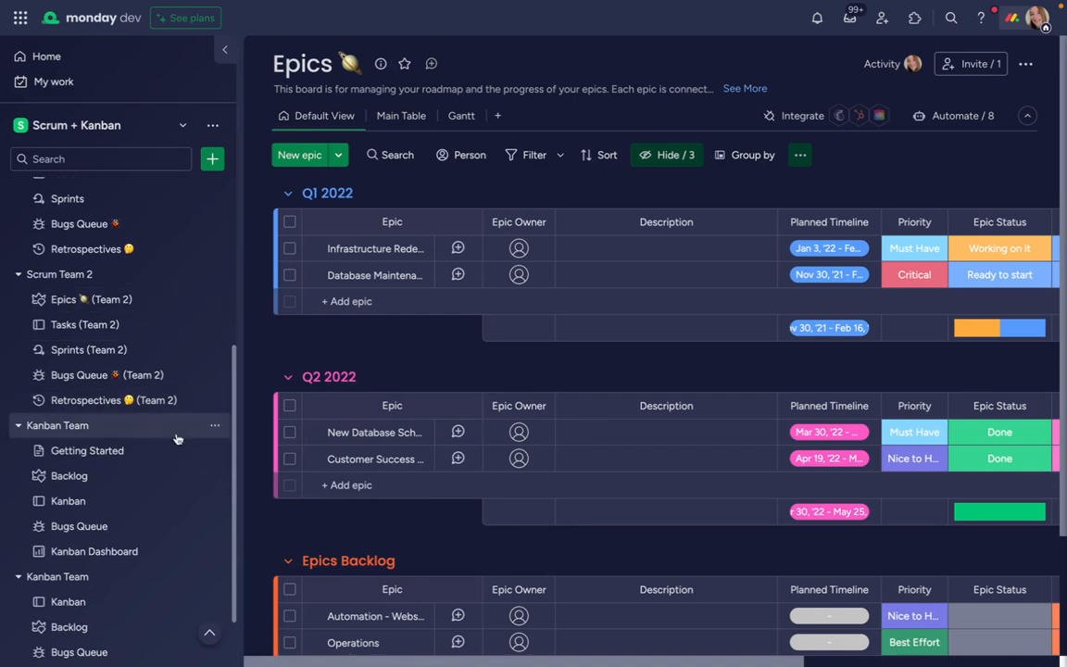
pyautogui.click(214, 161)
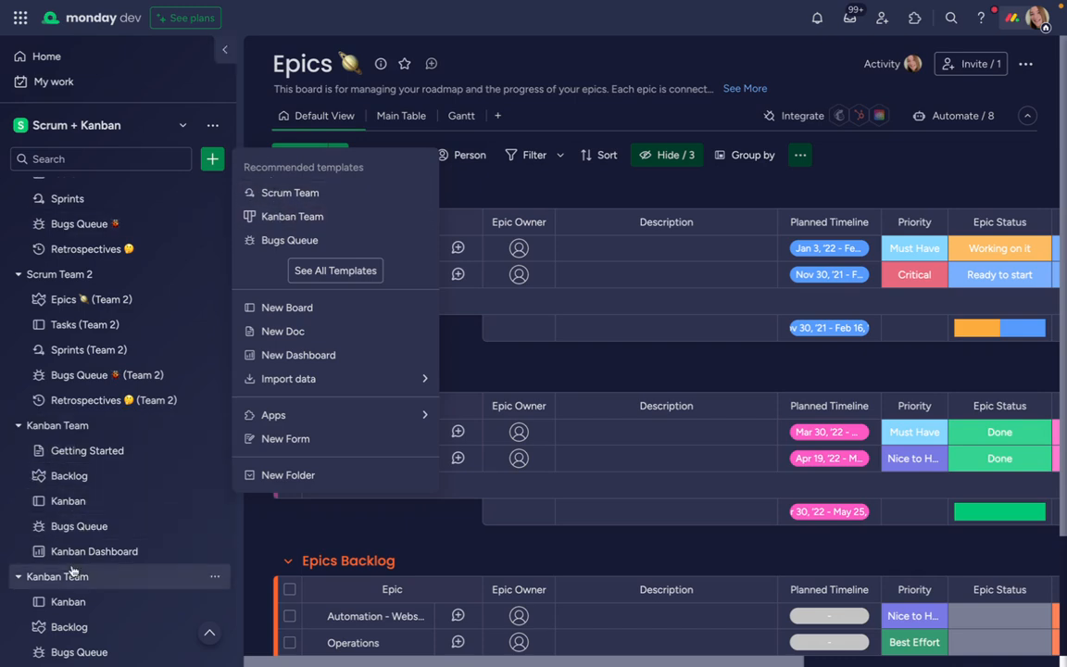
# View the Epics (Team 2) board of Scrum Team 2 and the Backlog board of Kanban Team
pyautogui.click(105, 308)
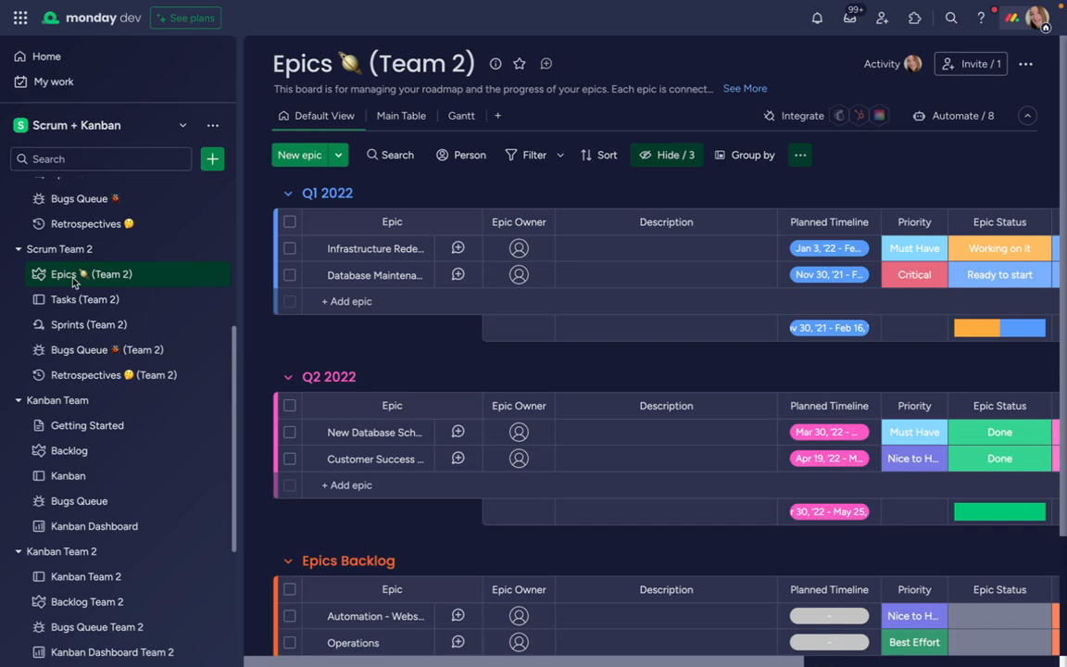
pyautogui.scroll(1, 79, 294)
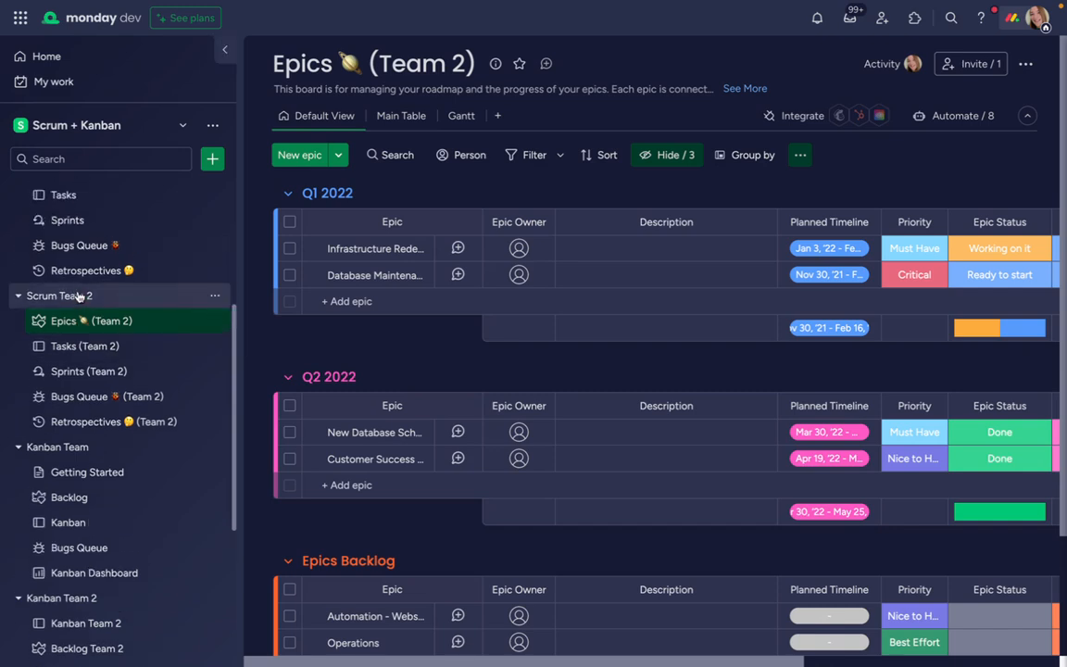
pyautogui.scroll(-2, 80, 294)
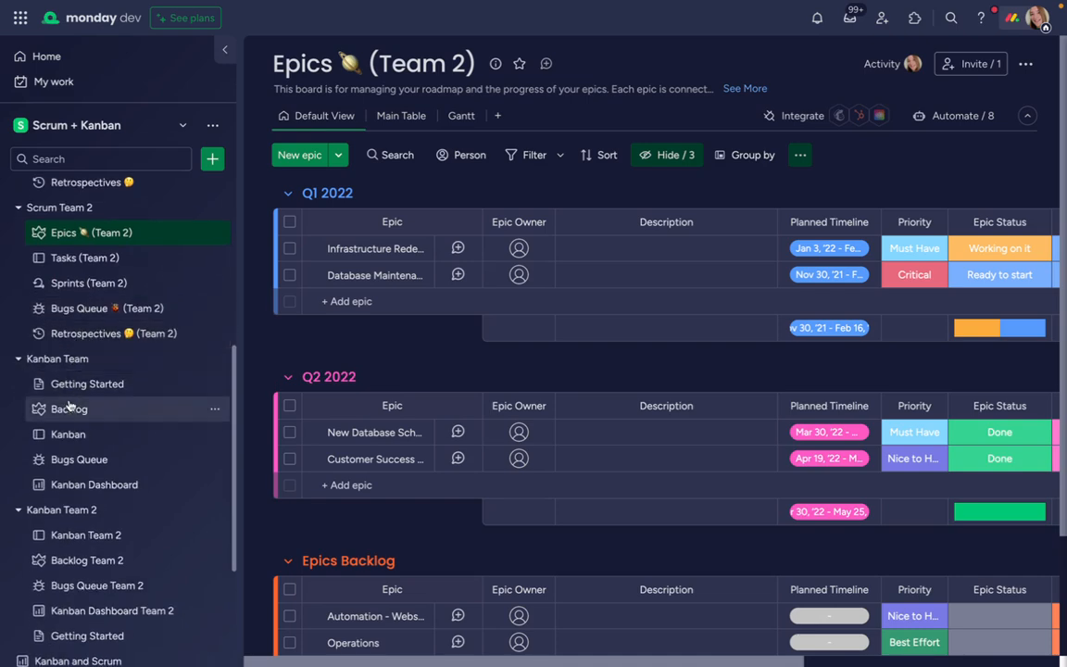
pyautogui.click(71, 409)
pyautogui.scroll(6, 79, 372)
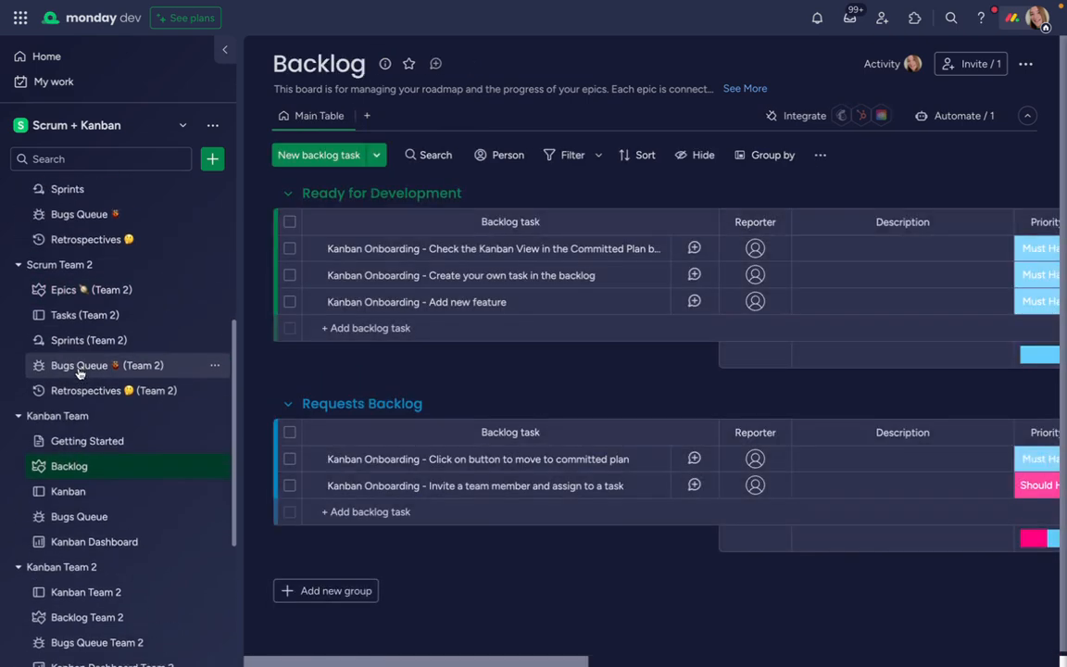
# Open the Product Roadmap board and examine the columns that link features to epics and backlog items
pyautogui.scroll(2, 79, 373)
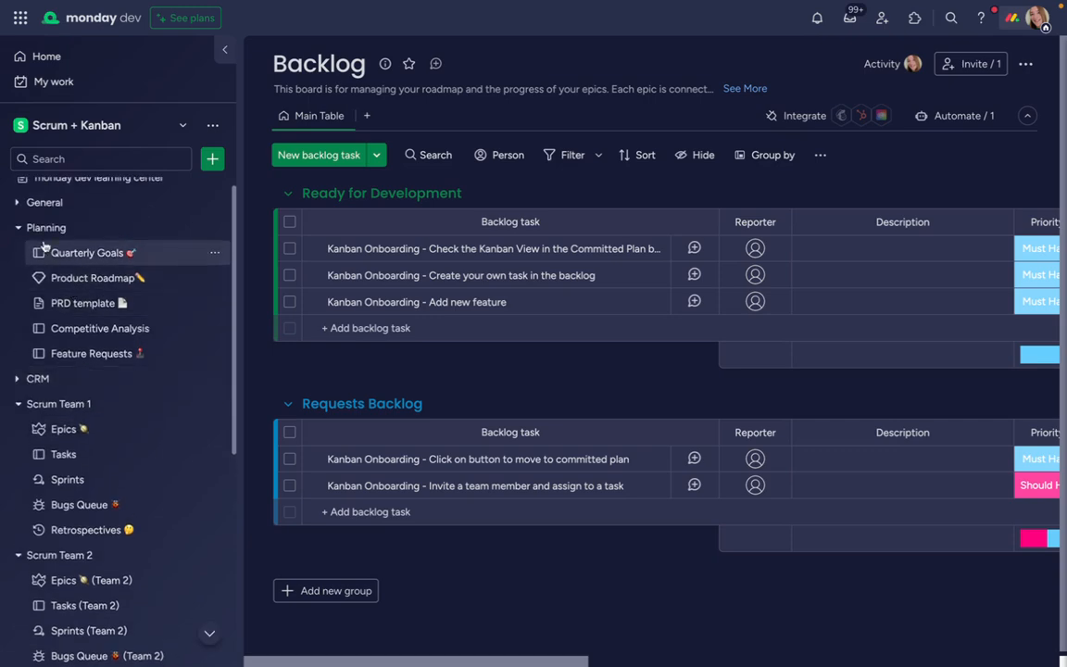
pyautogui.click(92, 278)
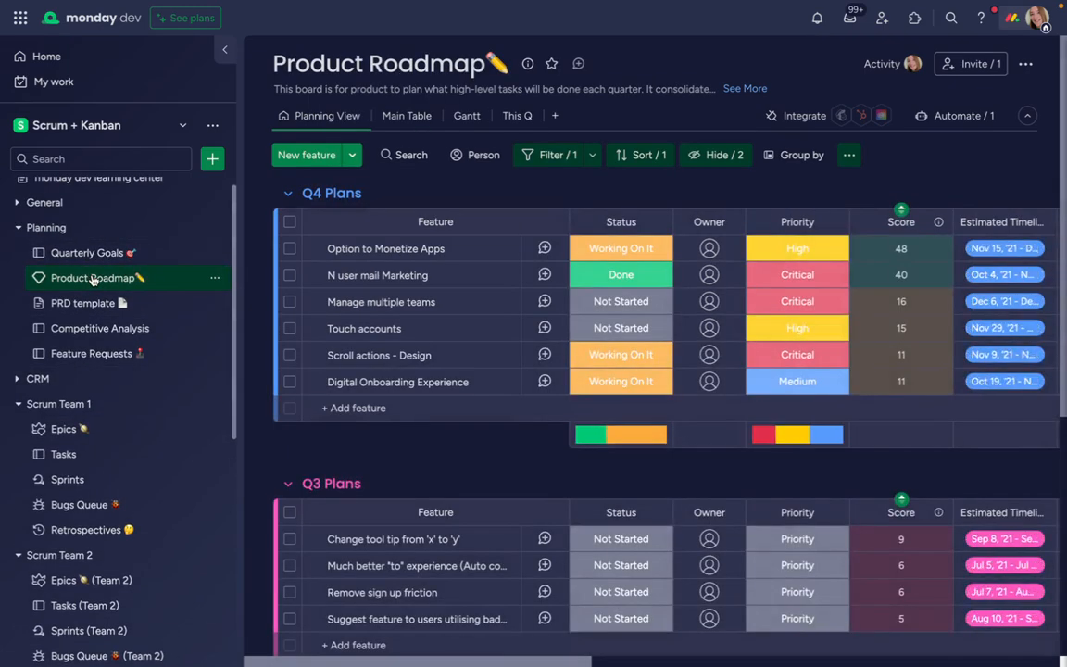
pyautogui.hscroll(5, 727, 384)
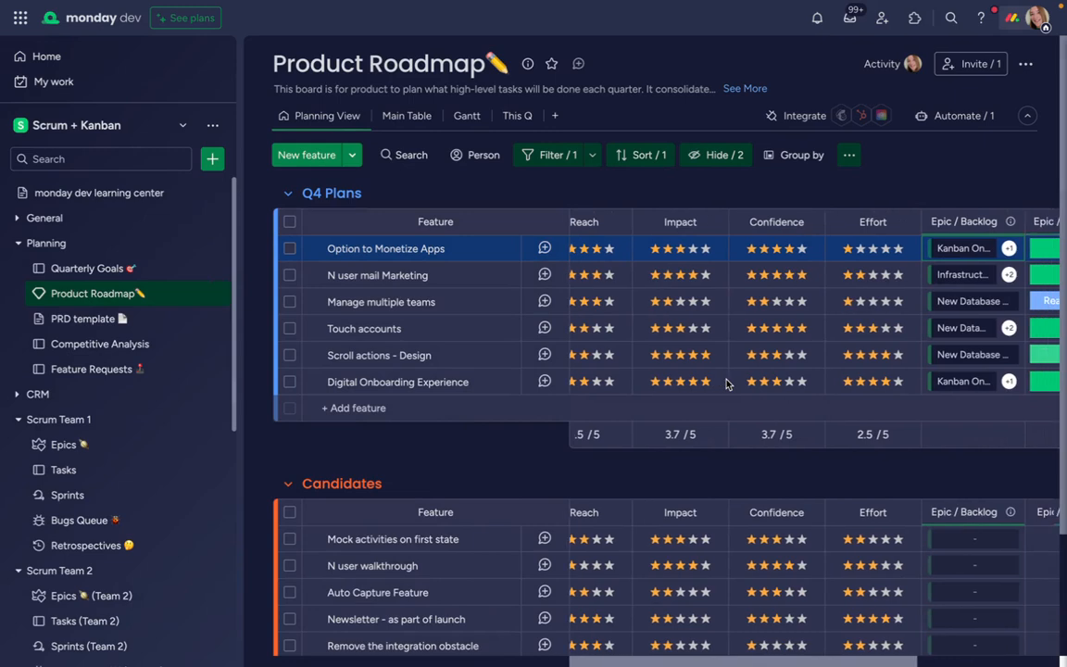
pyautogui.hscroll(3, 727, 383)
pyautogui.scroll(-1, 727, 384)
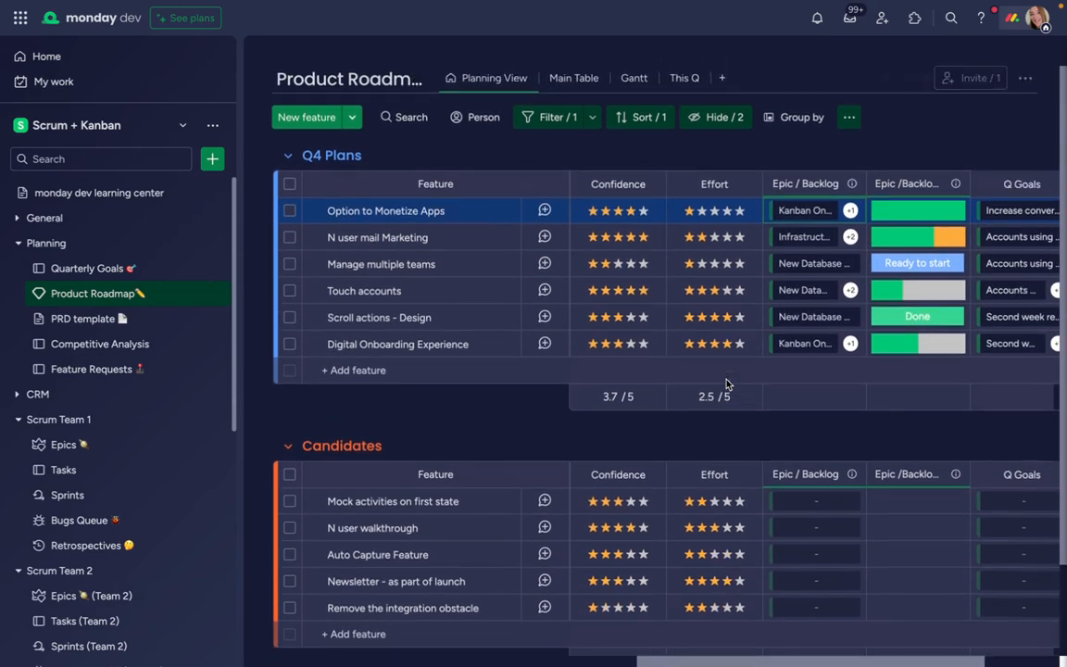
pyautogui.scroll(1, 728, 383)
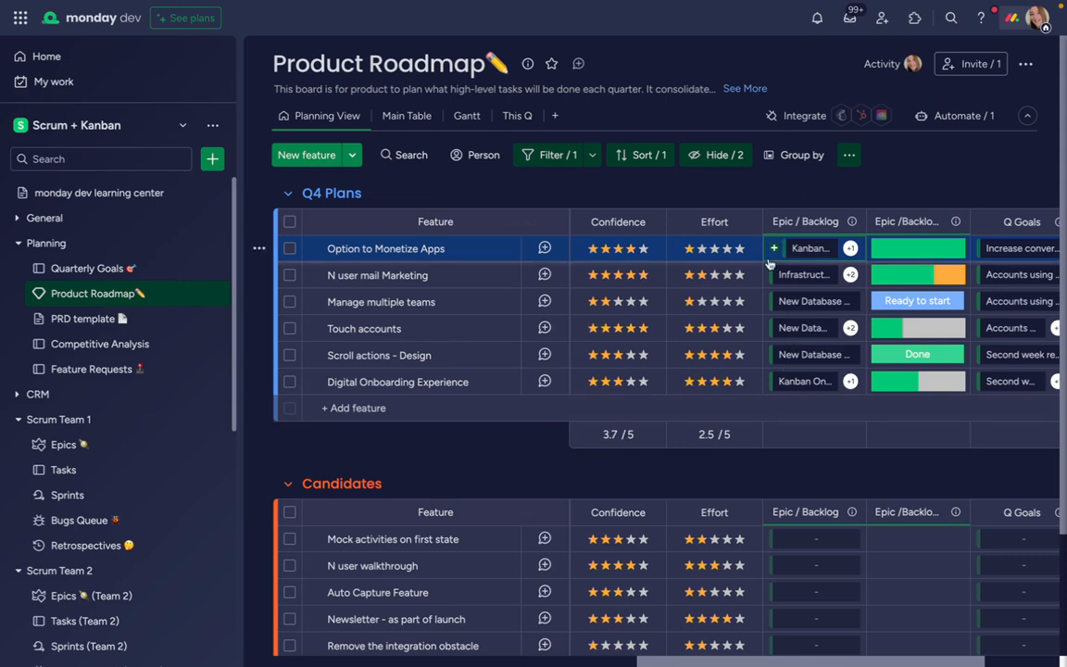
pyautogui.scroll(-5, 86, 526)
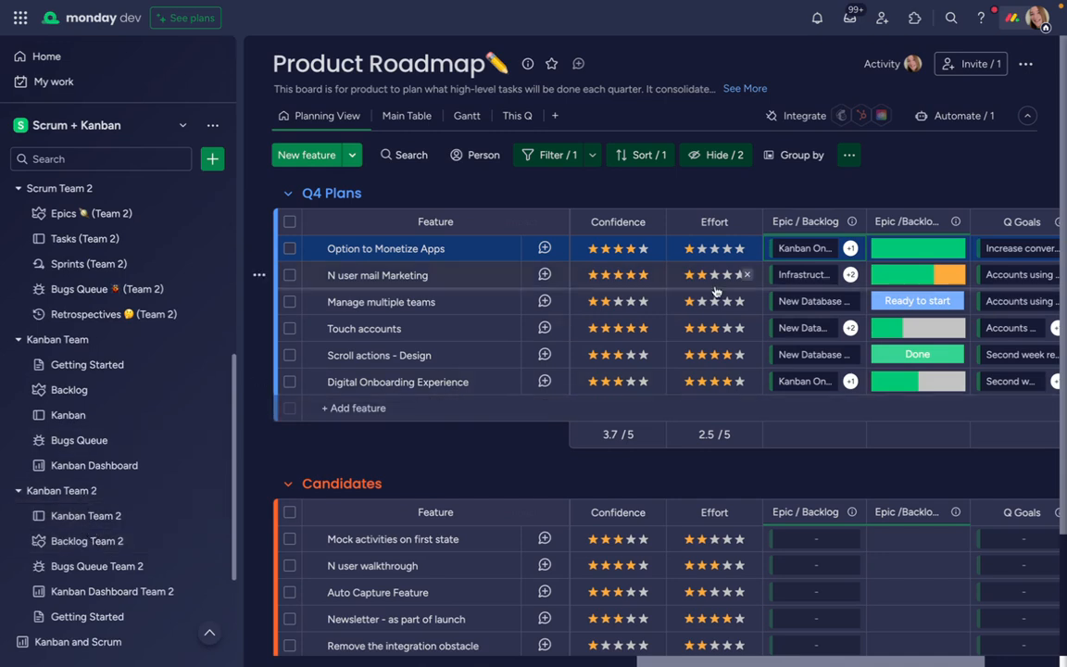
# Connect the Backlog Team 2 board to the Product Roadmap's Epic / Backlog column
pyautogui.click(851, 222)
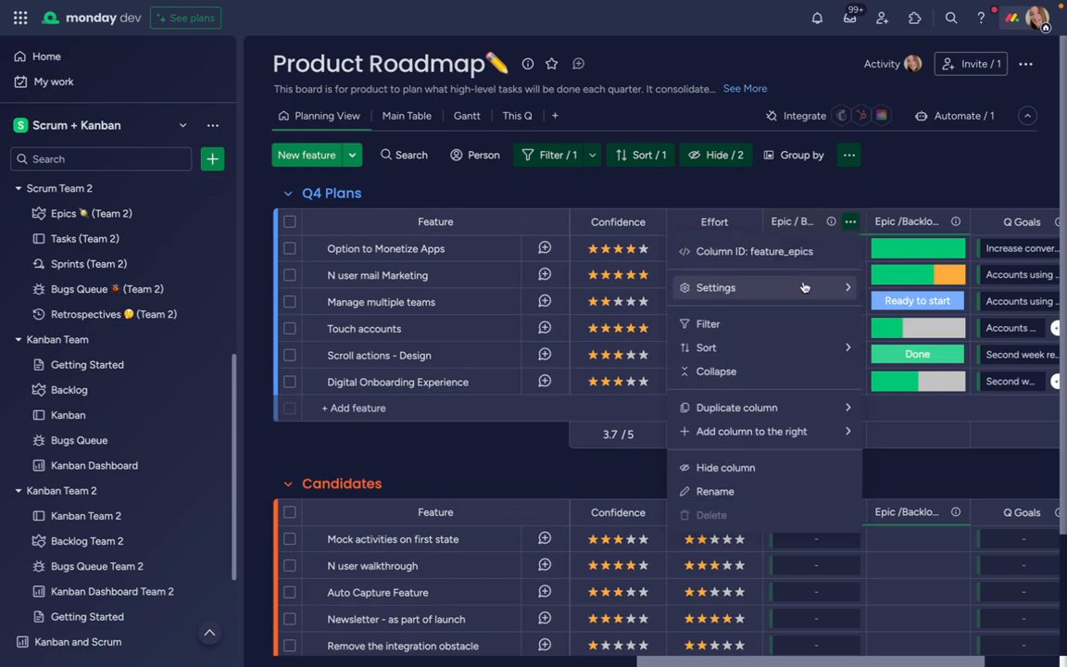
pyautogui.moveTo(810, 287)
pyautogui.click(587, 295)
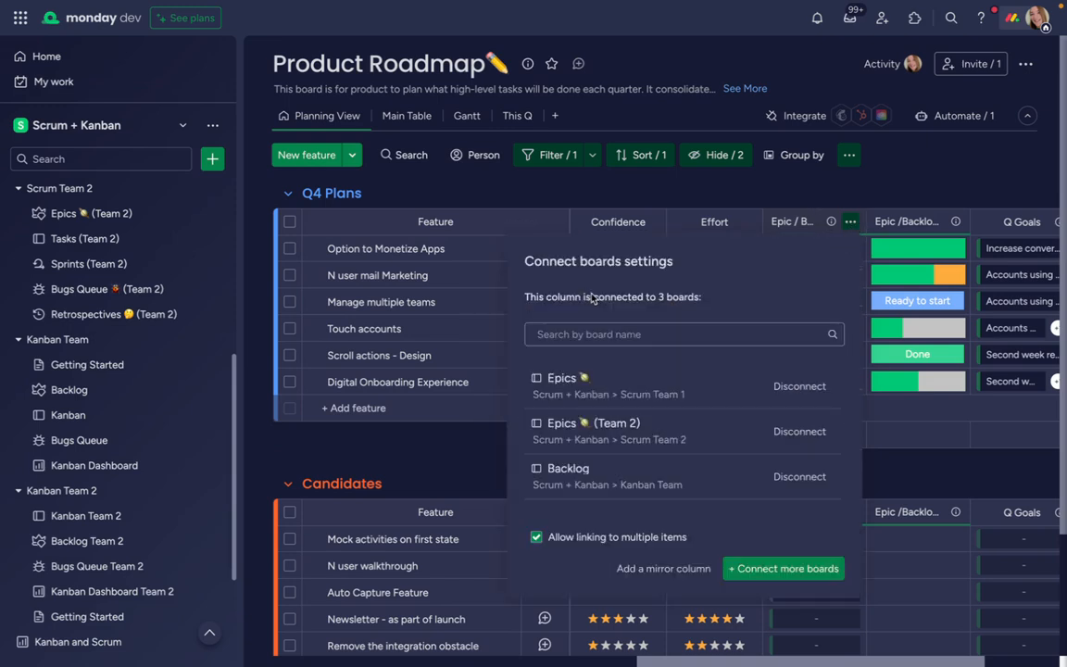
pyautogui.scroll(-2, 693, 500)
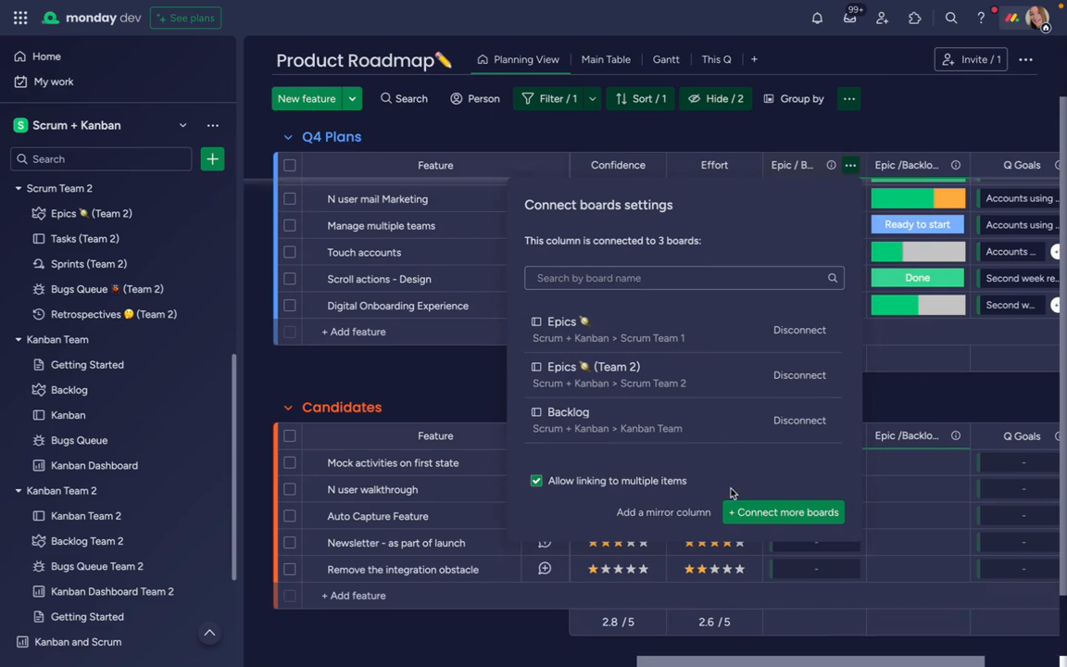
pyautogui.click(747, 512)
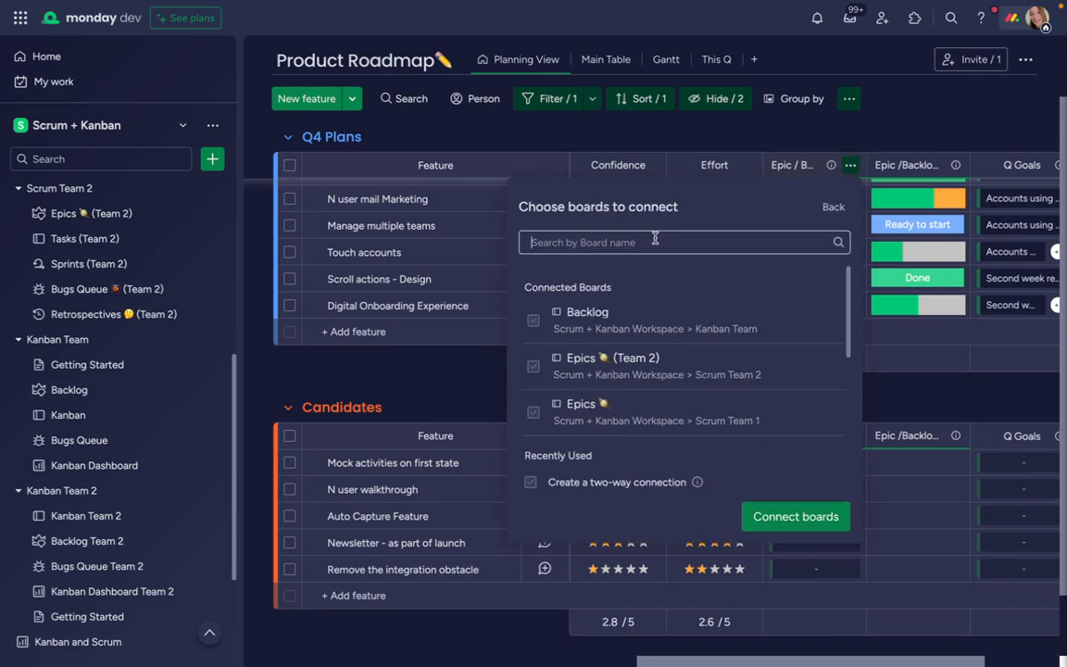
pyautogui.write('backlog team 2')
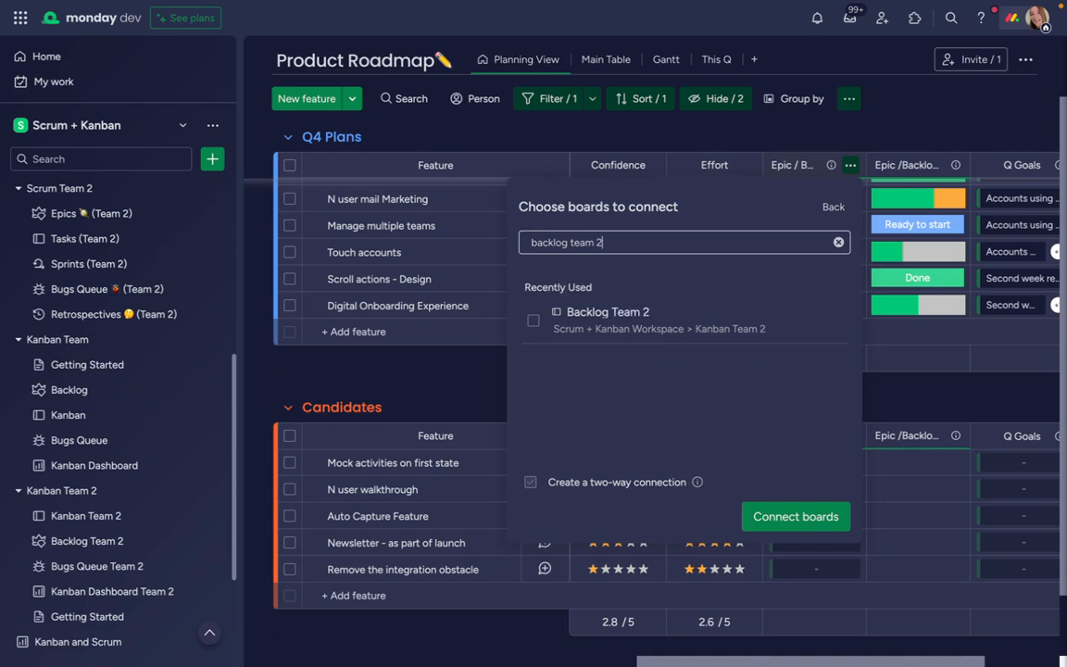
pyautogui.click(608, 315)
pyautogui.click(778, 516)
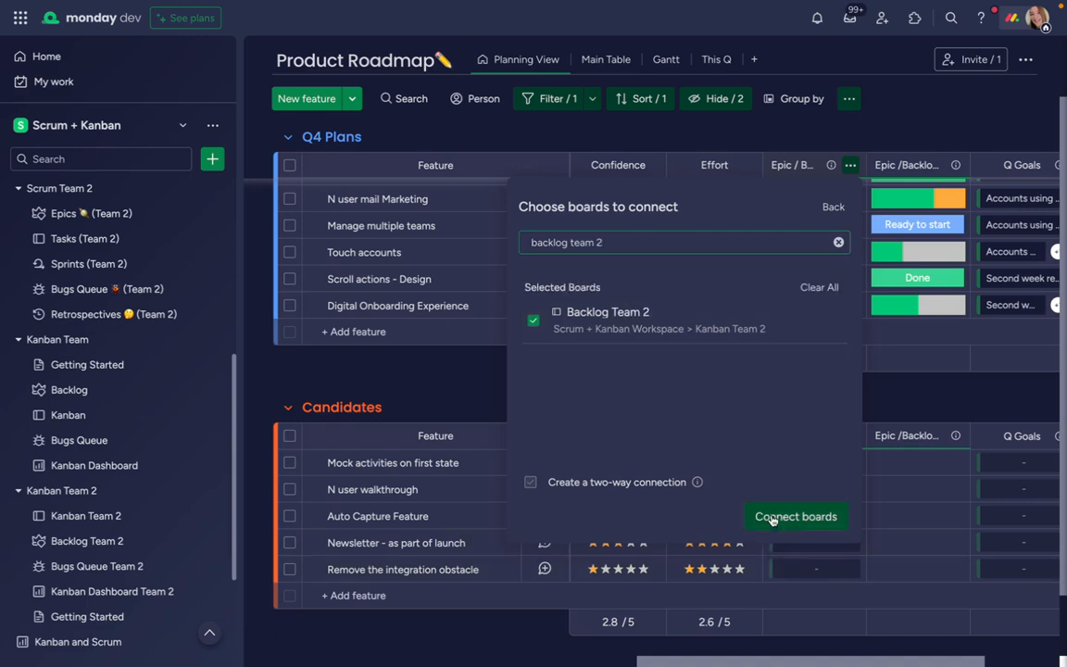
# Customize the mirror column beside Epic / Backlog to mirror the Status column from Backlog Team 2
pyautogui.scroll(2, 890, 258)
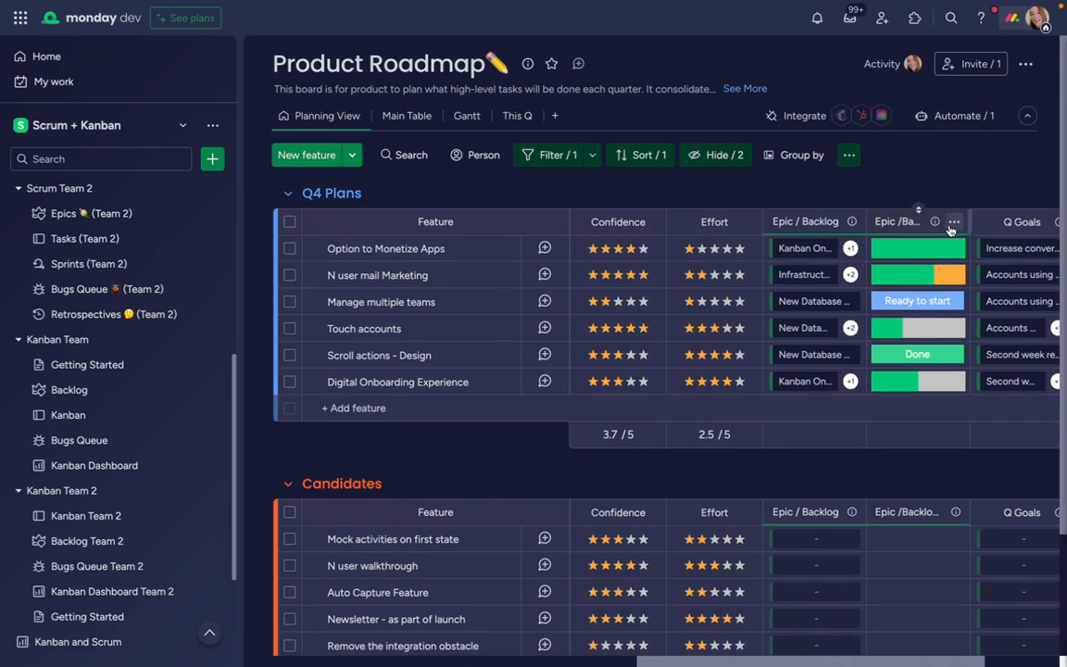
pyautogui.click(955, 228)
pyautogui.moveTo(802, 291)
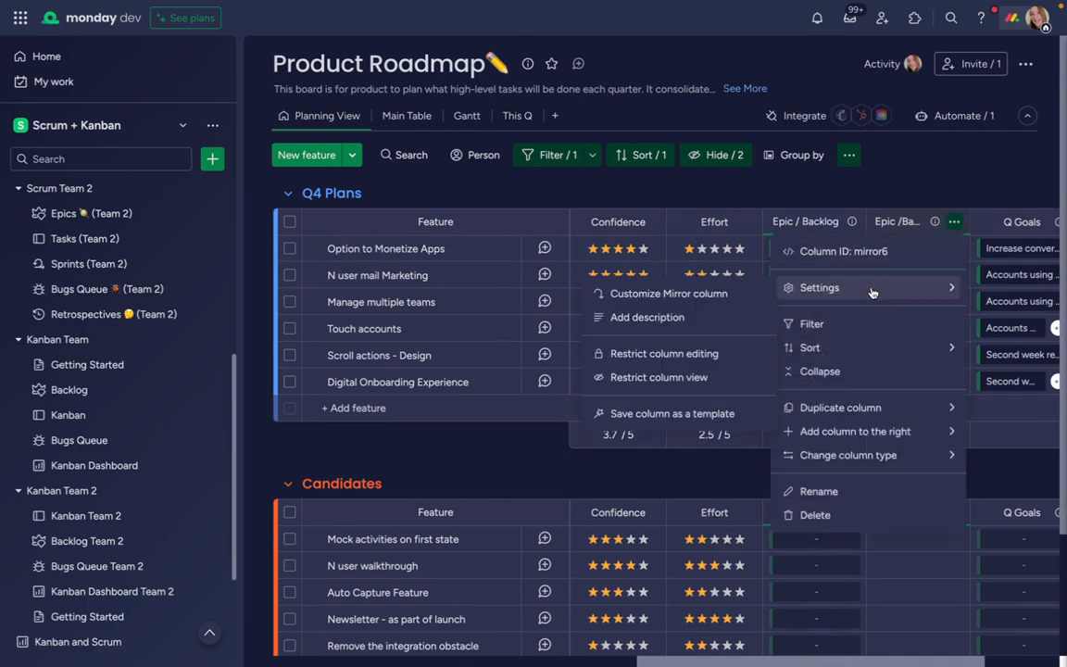
pyautogui.click(727, 295)
pyautogui.scroll(-2, 738, 380)
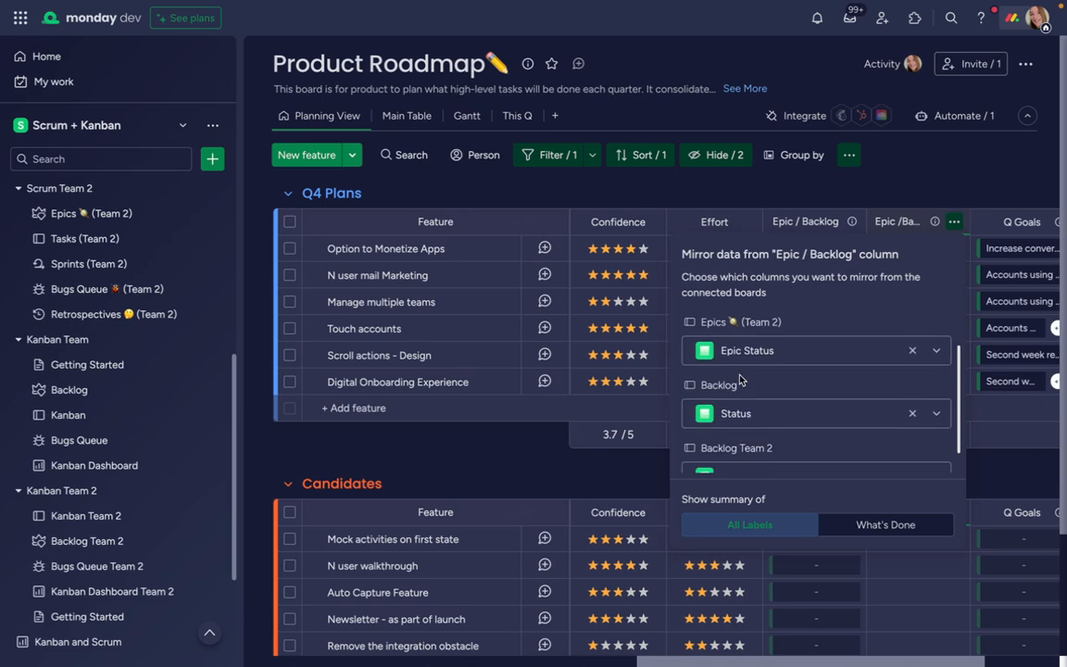
pyautogui.click(738, 445)
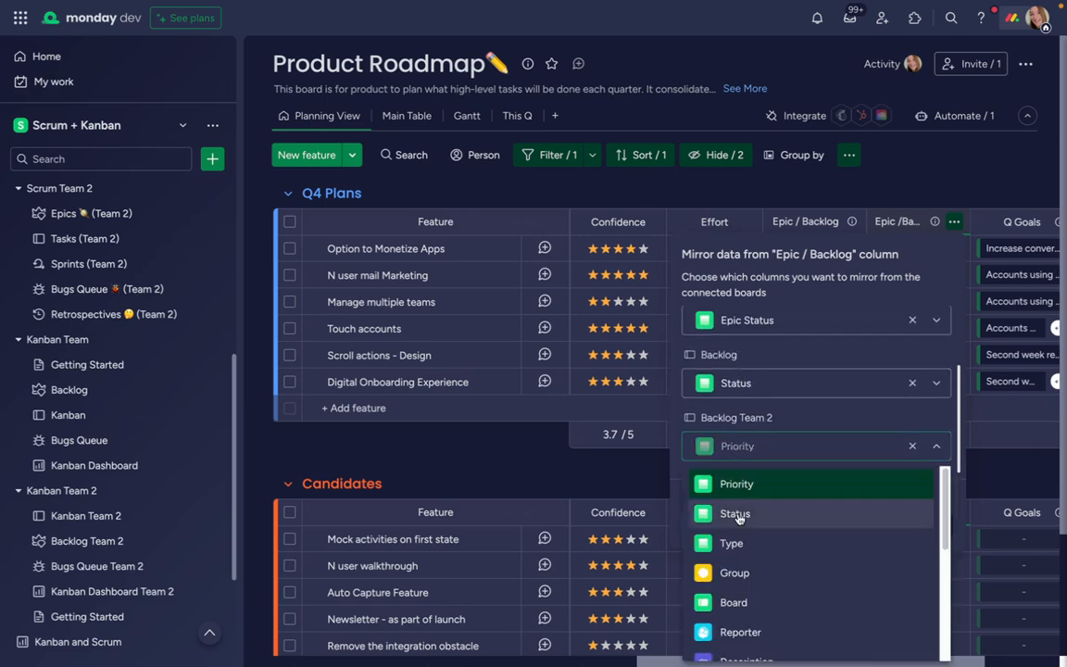
pyautogui.click(743, 512)
pyautogui.scroll(2, 739, 408)
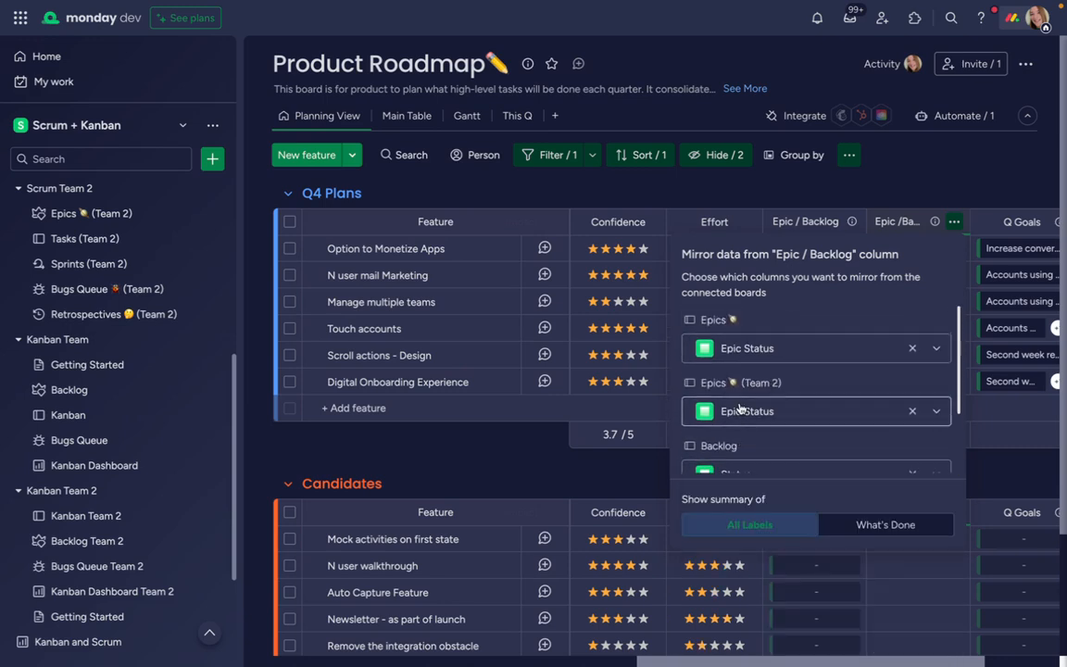
pyautogui.scroll(-1, 738, 410)
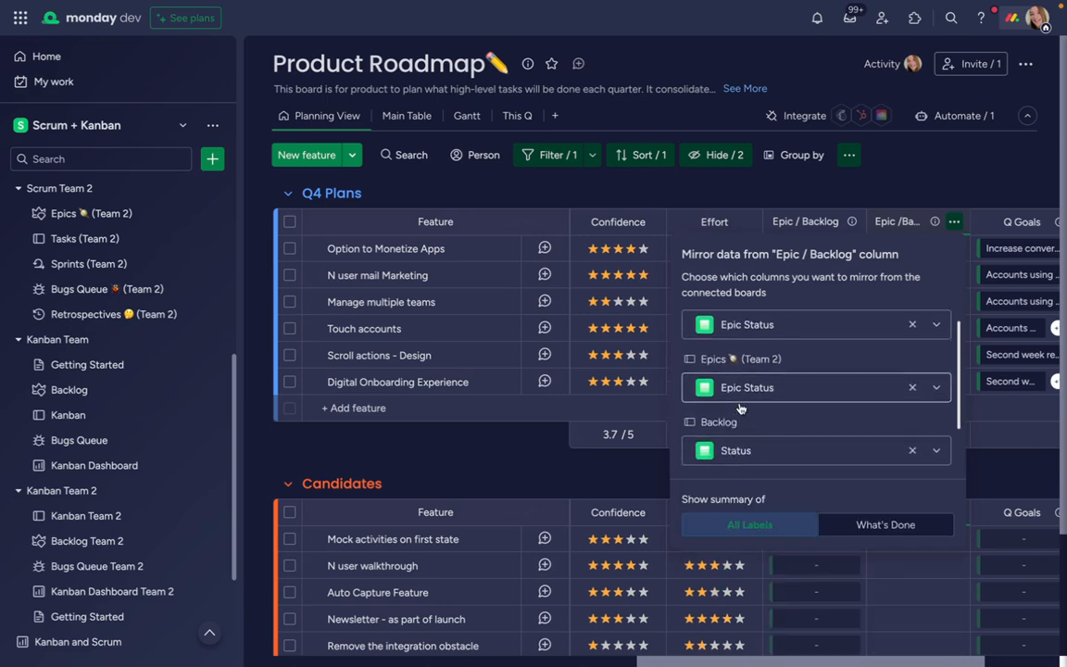
pyautogui.click(756, 189)
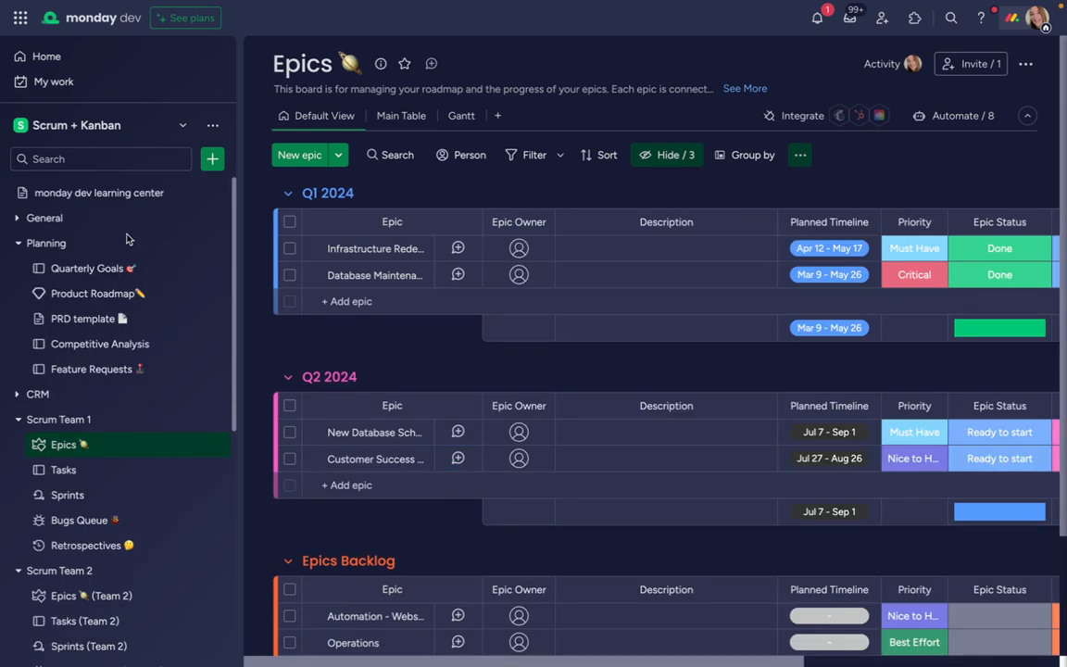
# Examine the Tasks and product roadmap link columns on Scrum Team 1's Epics board
pyautogui.click(350, 303)
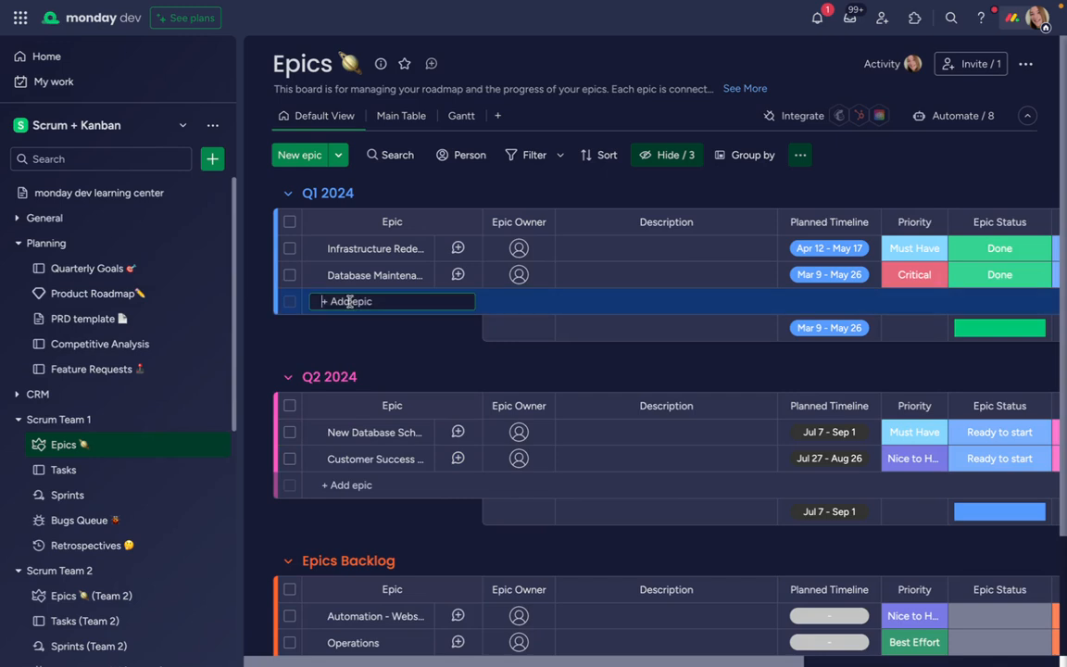
pyautogui.hscroll(5, 648, 318)
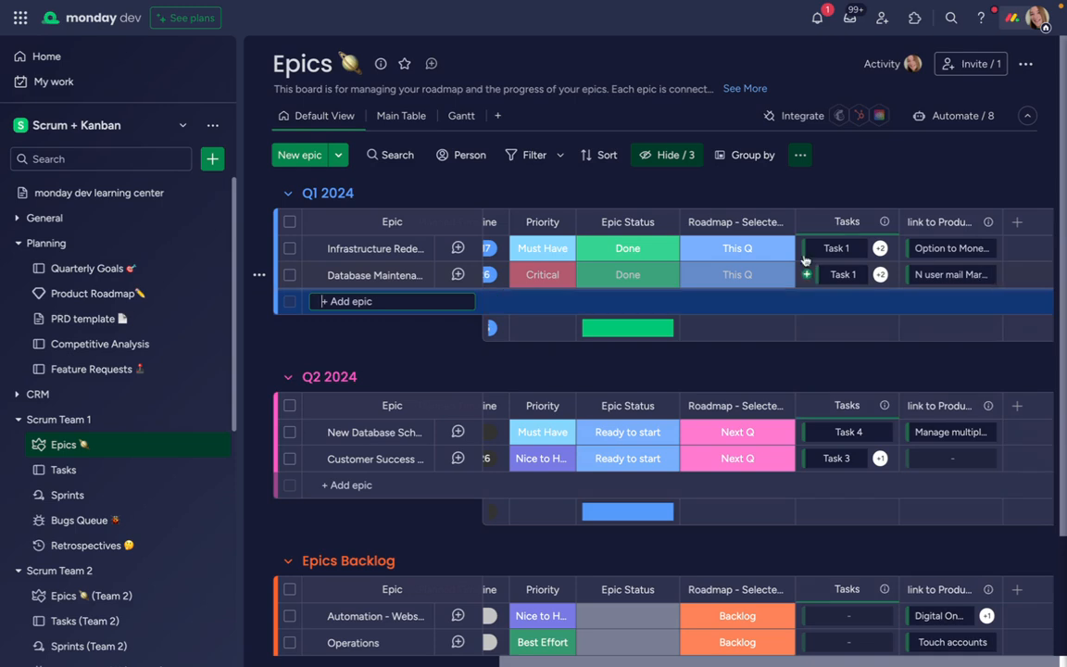
# On Scrum Team 1's Tasks board, create a sprint named Sprint 3 with a Jun 3 - 15 timeline
pyautogui.click(79, 471)
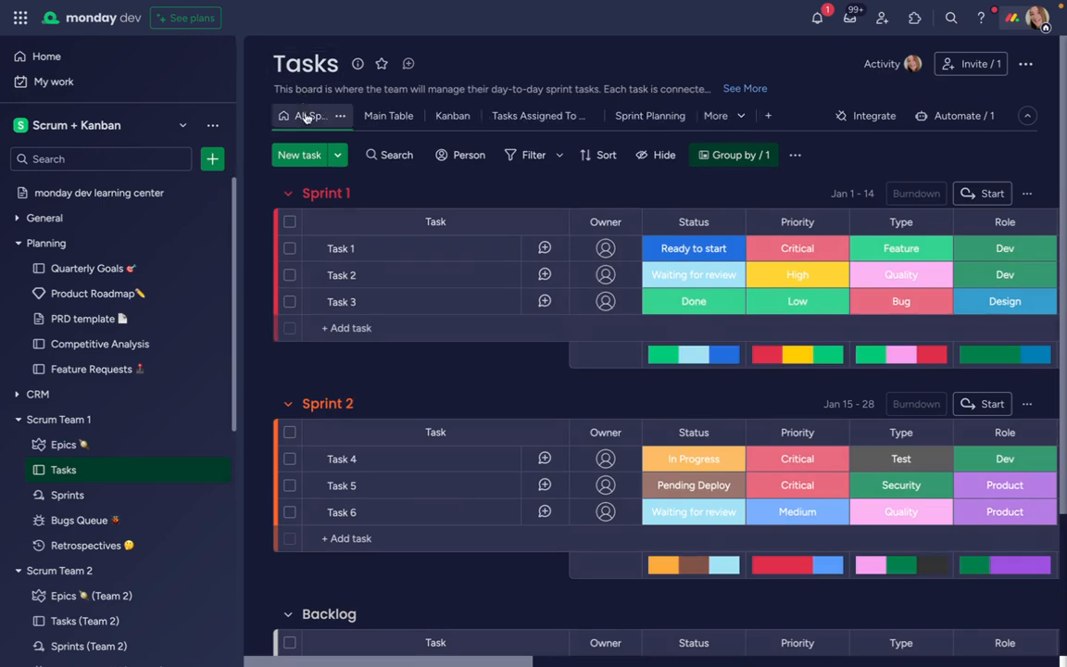
pyautogui.click(339, 156)
pyautogui.click(370, 190)
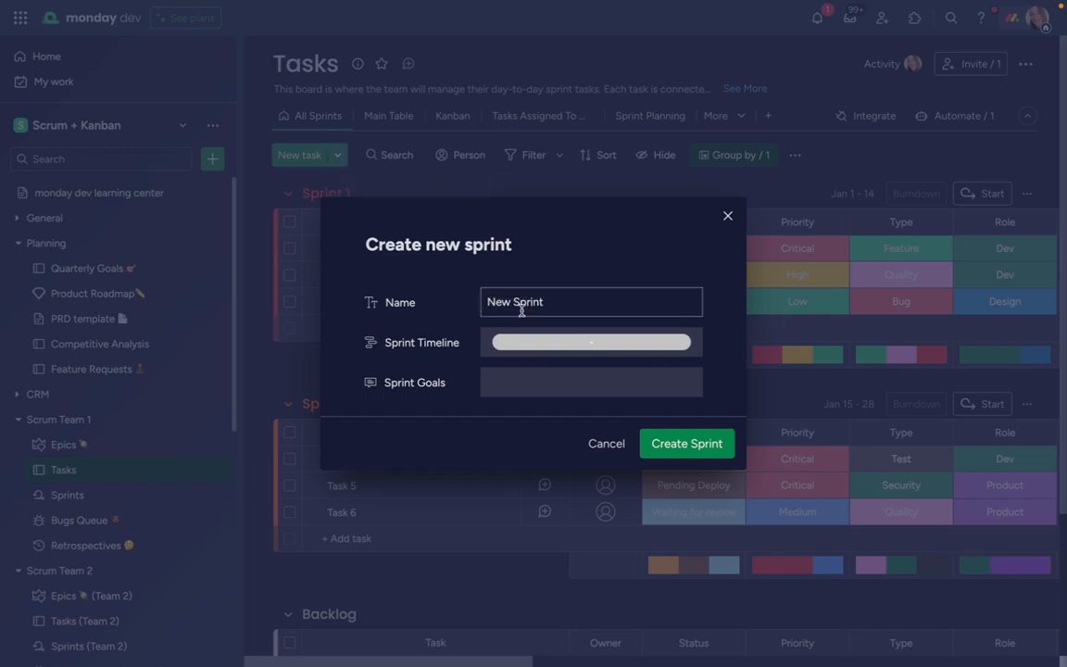
pyautogui.tripleClick(522, 312)
pyautogui.write('Sp')
pyautogui.click(544, 342)
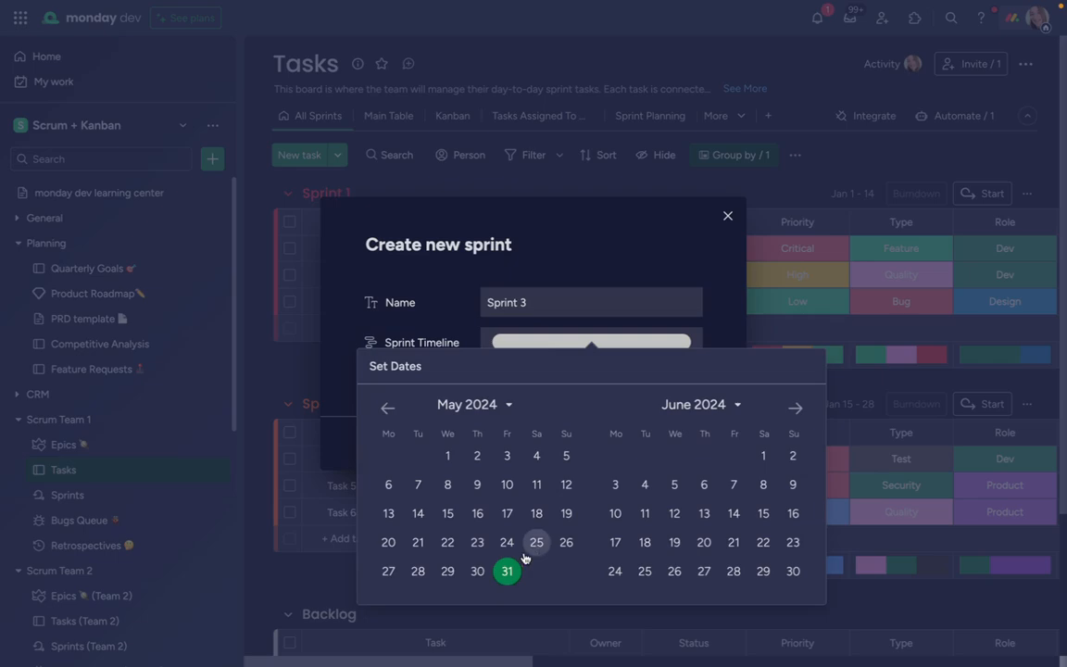
pyautogui.click(615, 485)
pyautogui.click(763, 514)
pyautogui.click(660, 299)
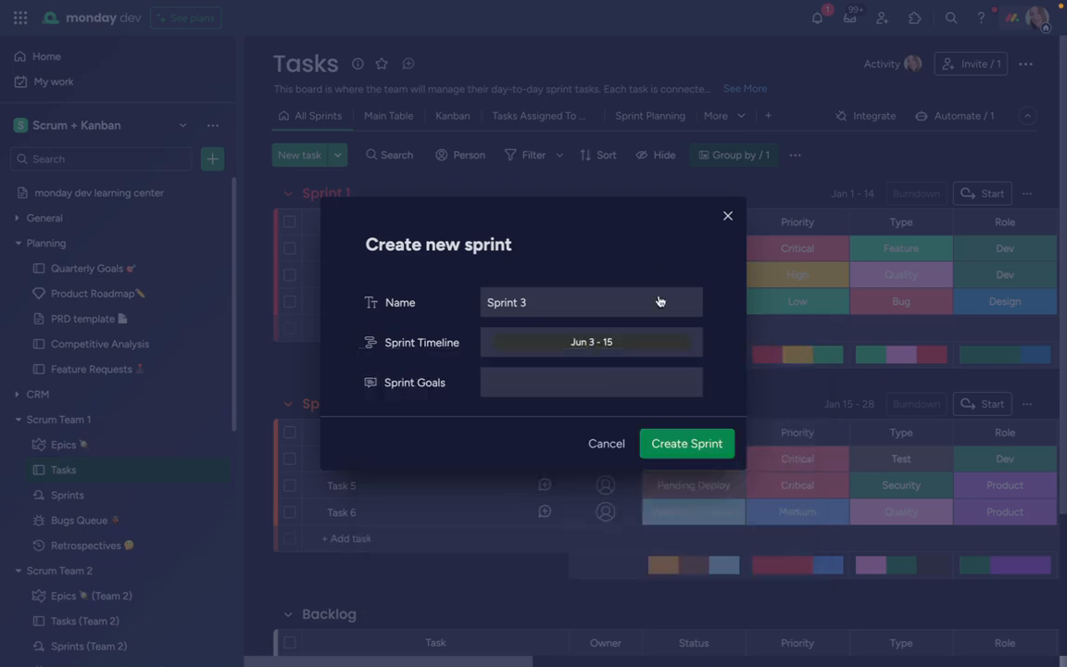
pyautogui.click(687, 443)
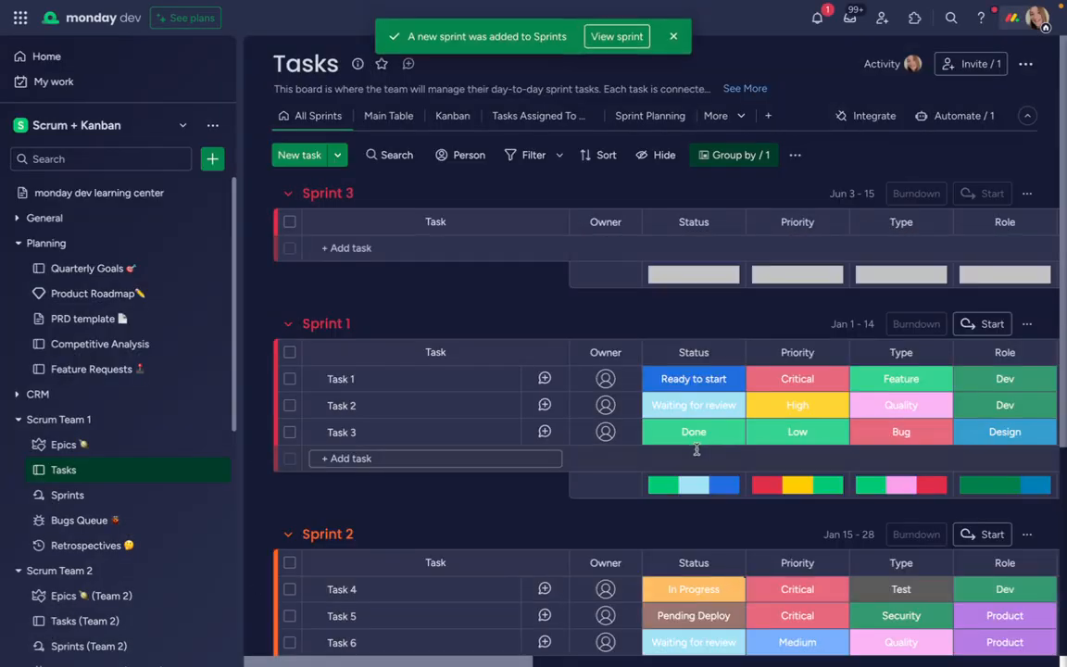
# Move Task 7 and Task 8 from the Backlog group to Sprint 3
pyautogui.scroll(-4, 698, 445)
pyautogui.click(290, 486)
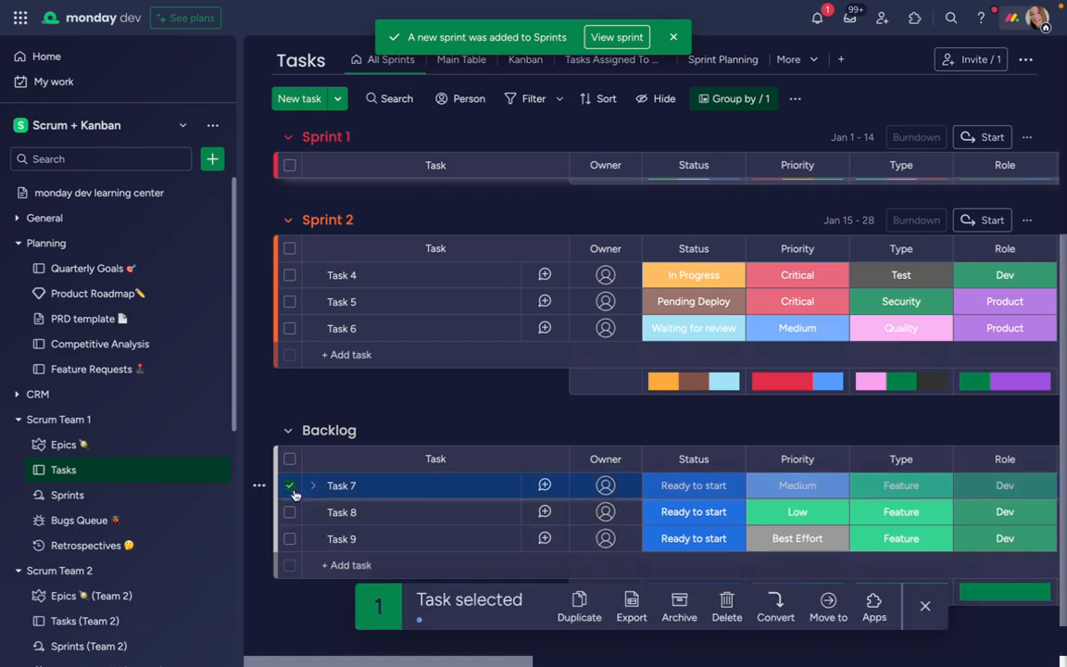
pyautogui.click(289, 513)
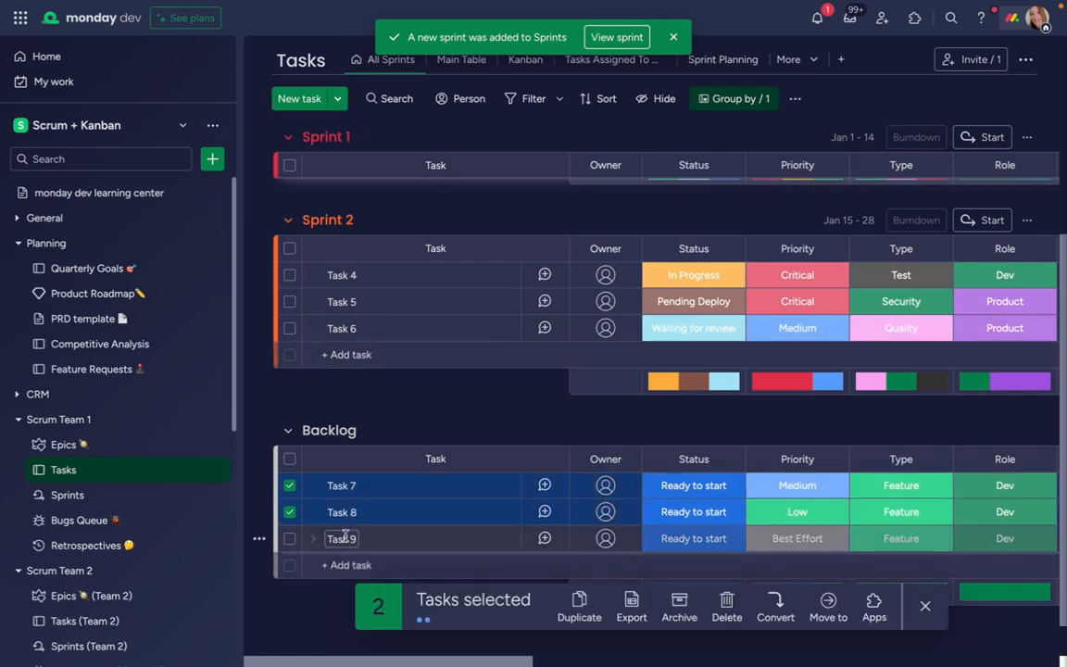
pyautogui.click(828, 606)
pyautogui.click(837, 545)
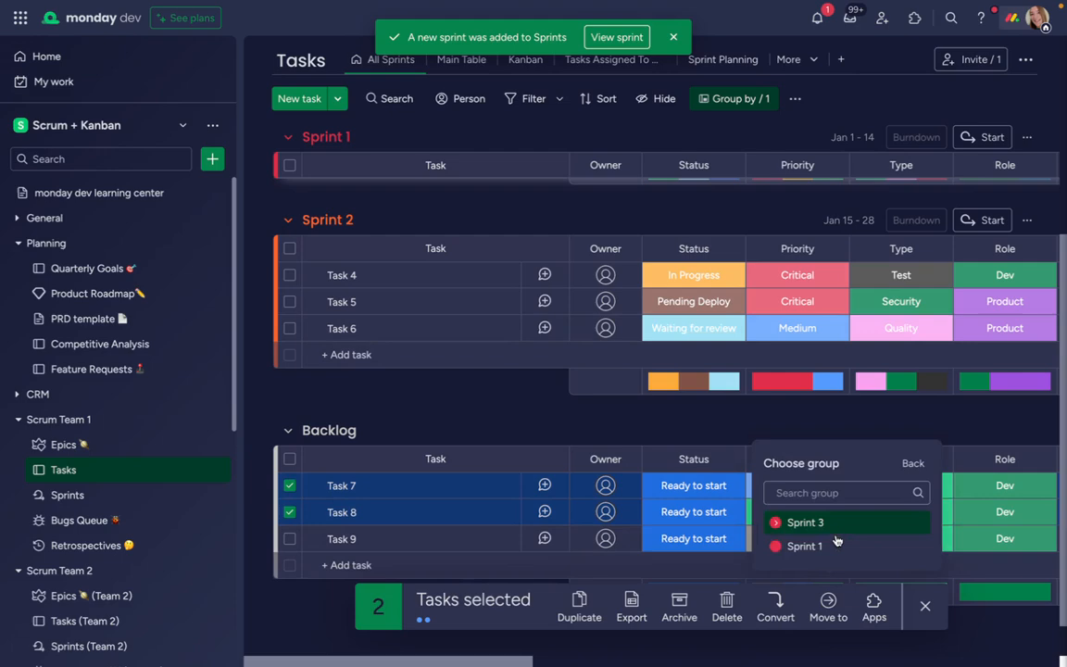
pyautogui.click(797, 475)
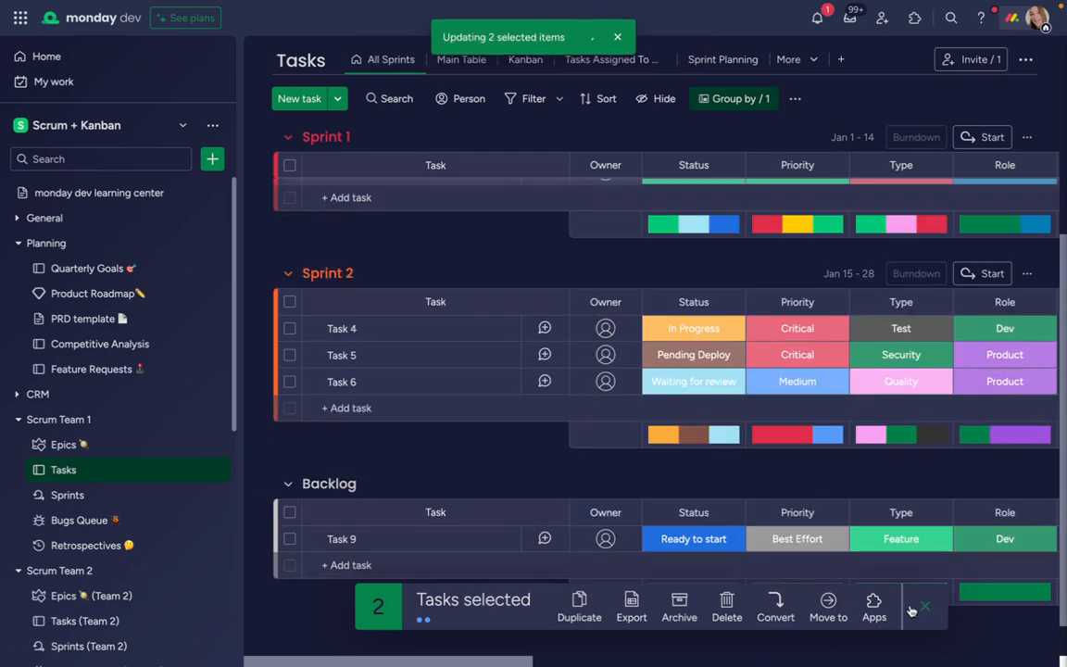
# Assign a different team member as owner to each of Task 7 and Task 8, and start Sprint 3
pyautogui.scroll(5, 738, 334)
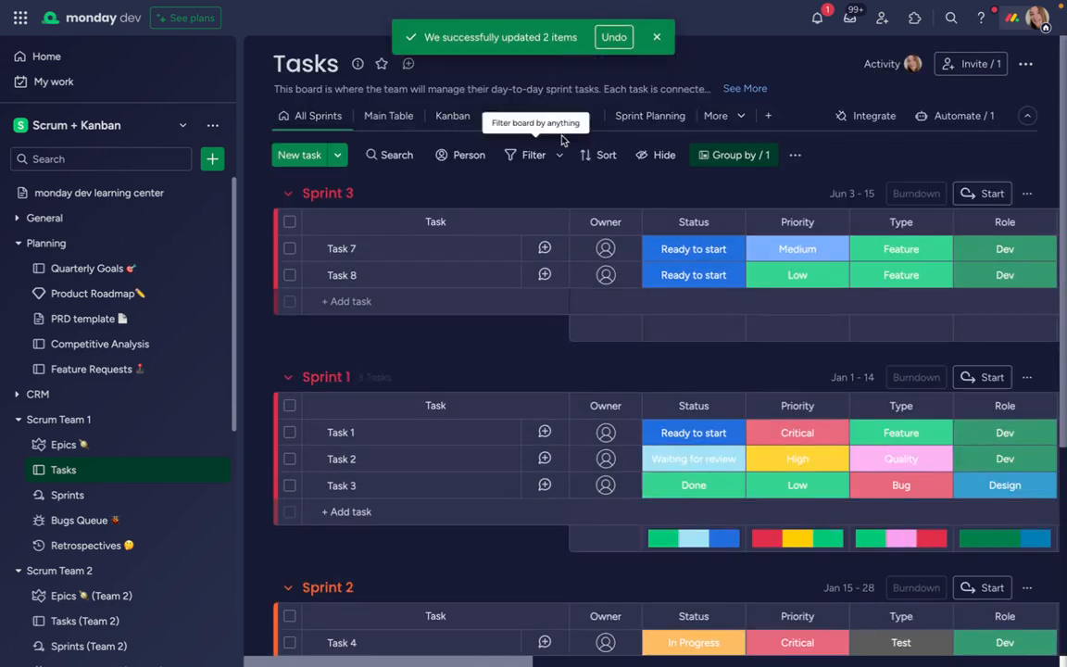
pyautogui.click(605, 249)
pyautogui.click(519, 350)
pyautogui.click(605, 274)
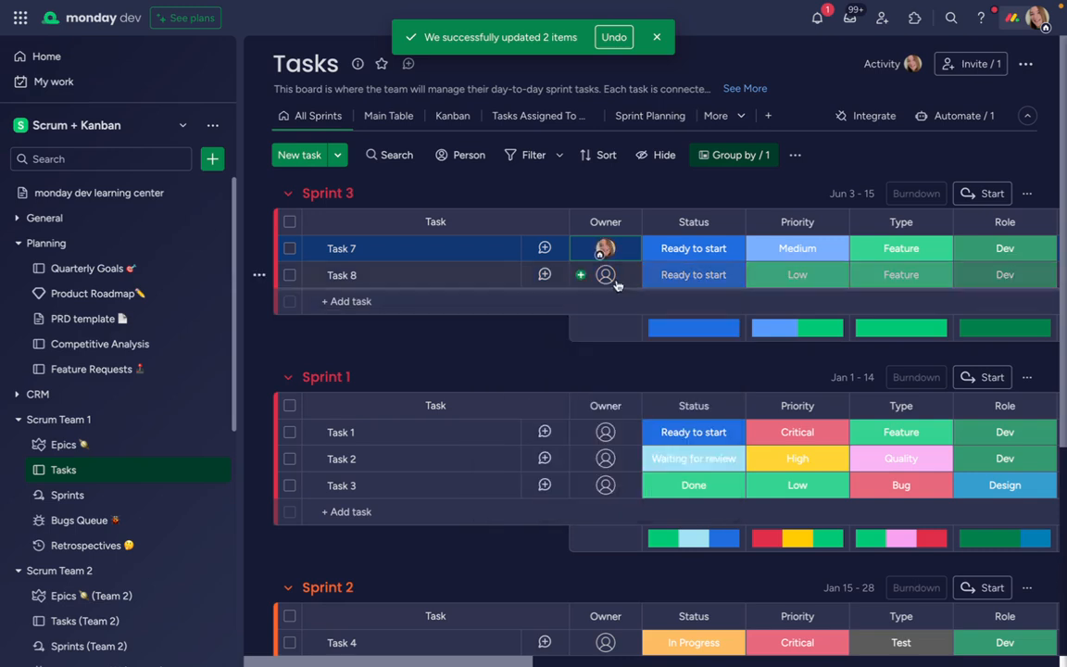
pyautogui.click(602, 408)
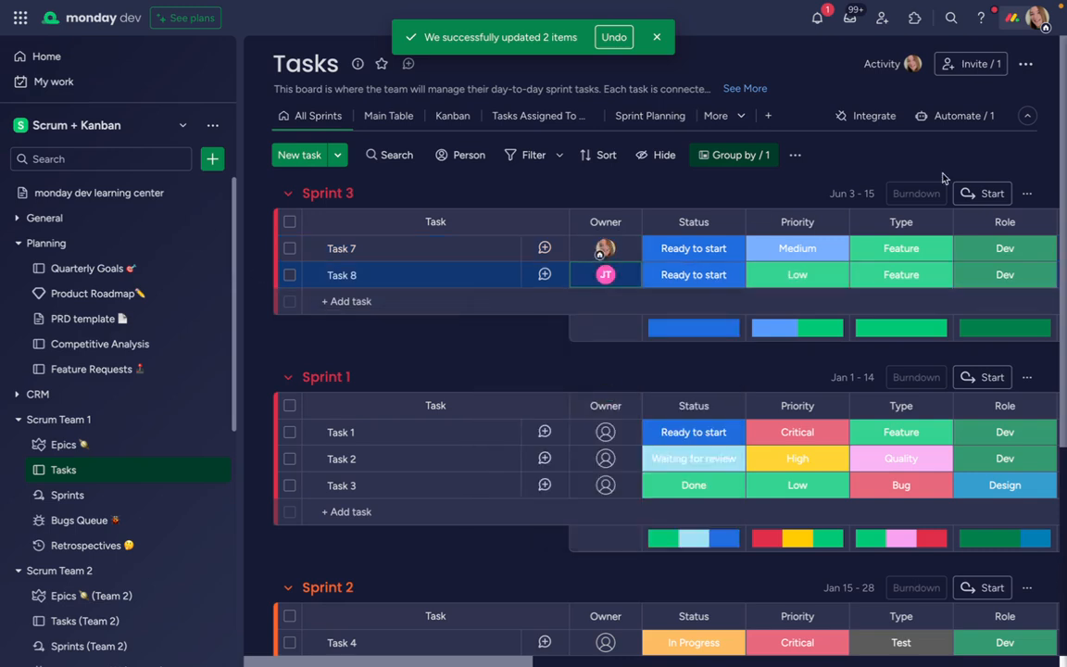
pyautogui.click(988, 195)
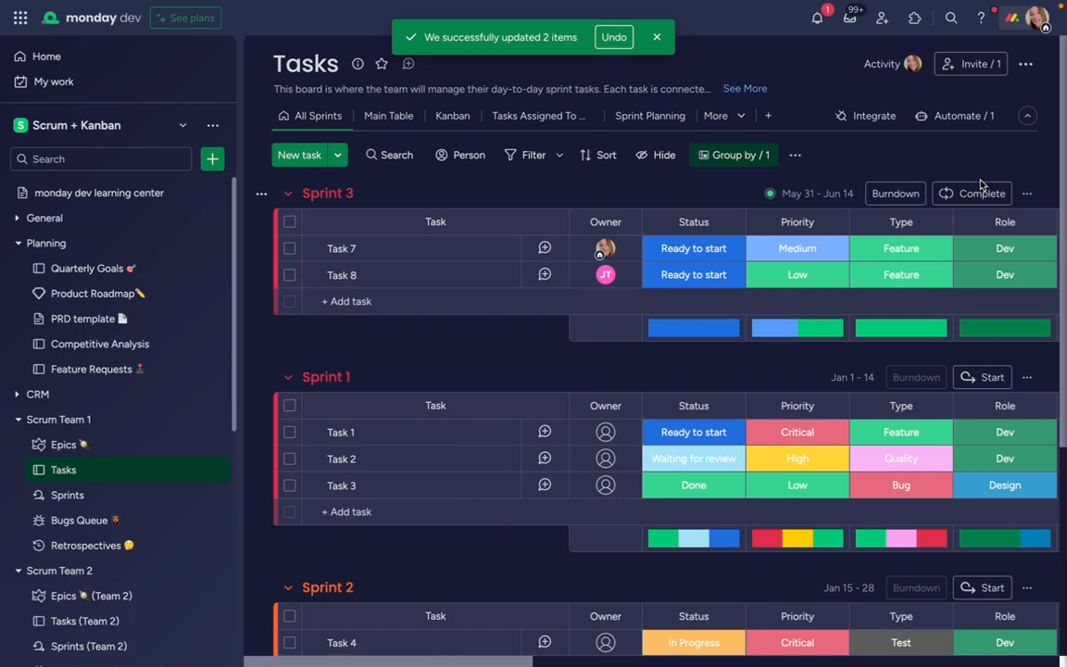
pyautogui.click(658, 40)
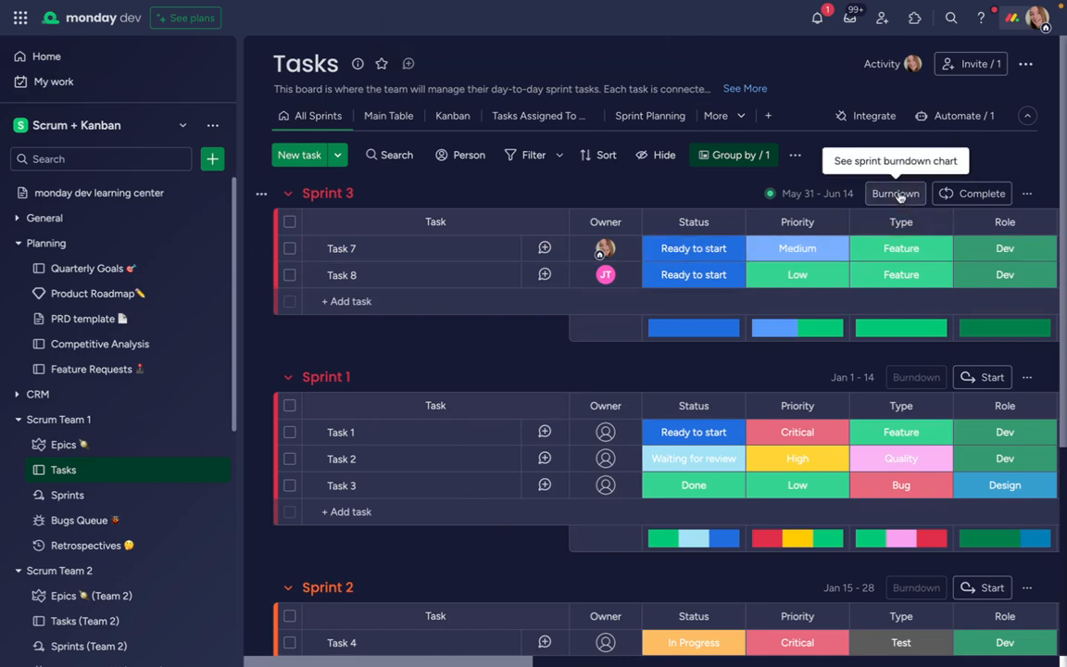
# In the Epic column, link Task 7 to Infrastructure Redesign and Task 8 to New Database Schema Deployment
pyautogui.hscroll(5, 885, 266)
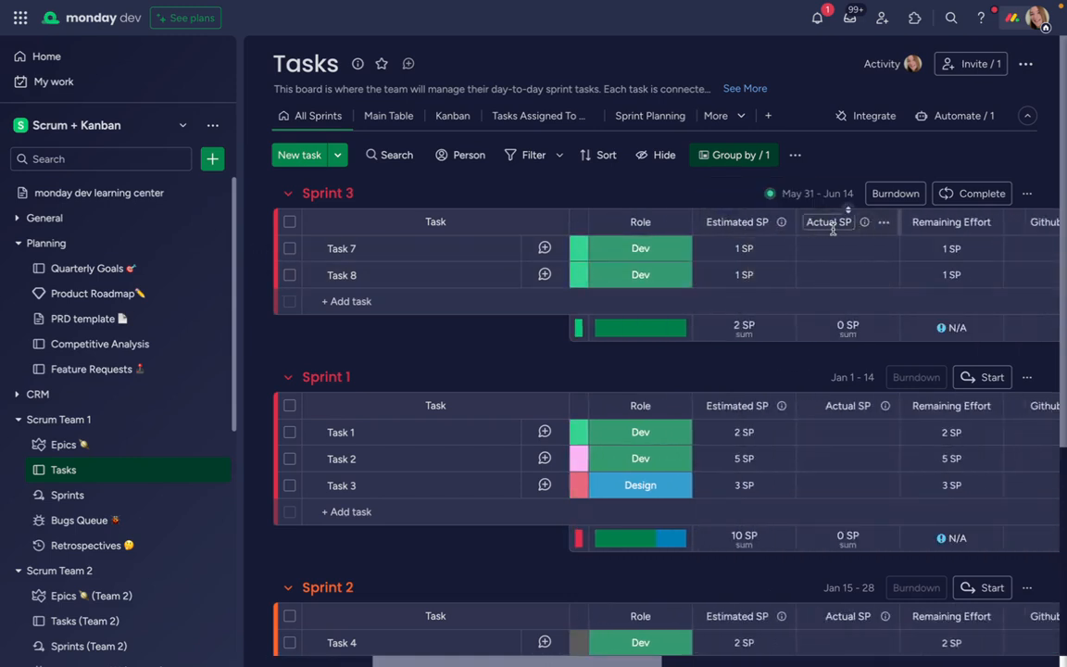
pyautogui.hscroll(6, 839, 267)
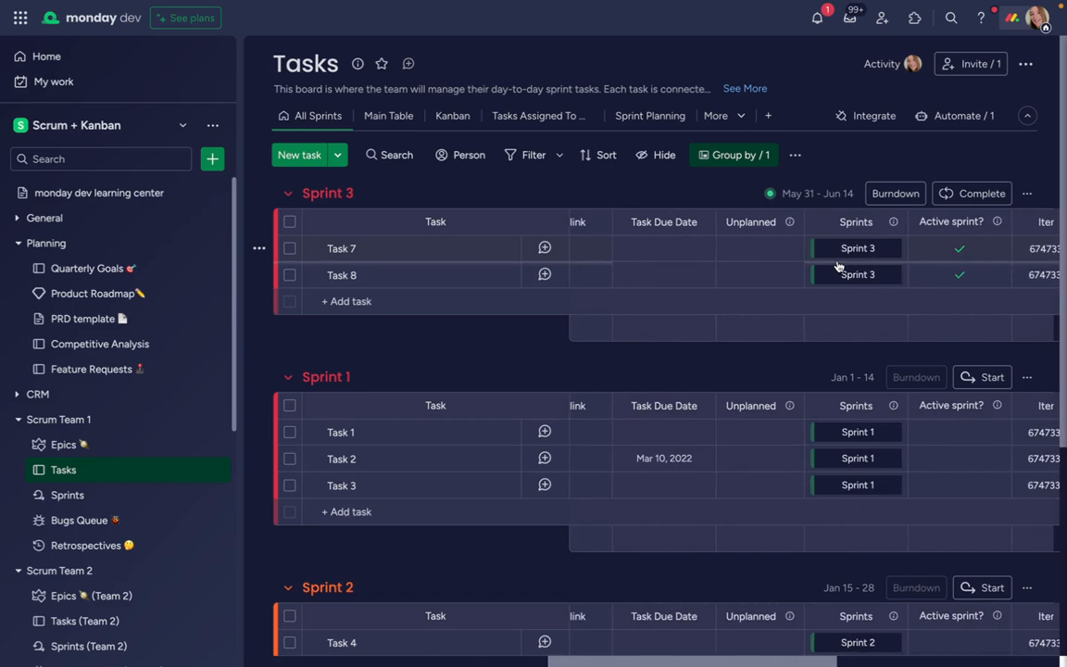
pyautogui.hscroll(8, 838, 267)
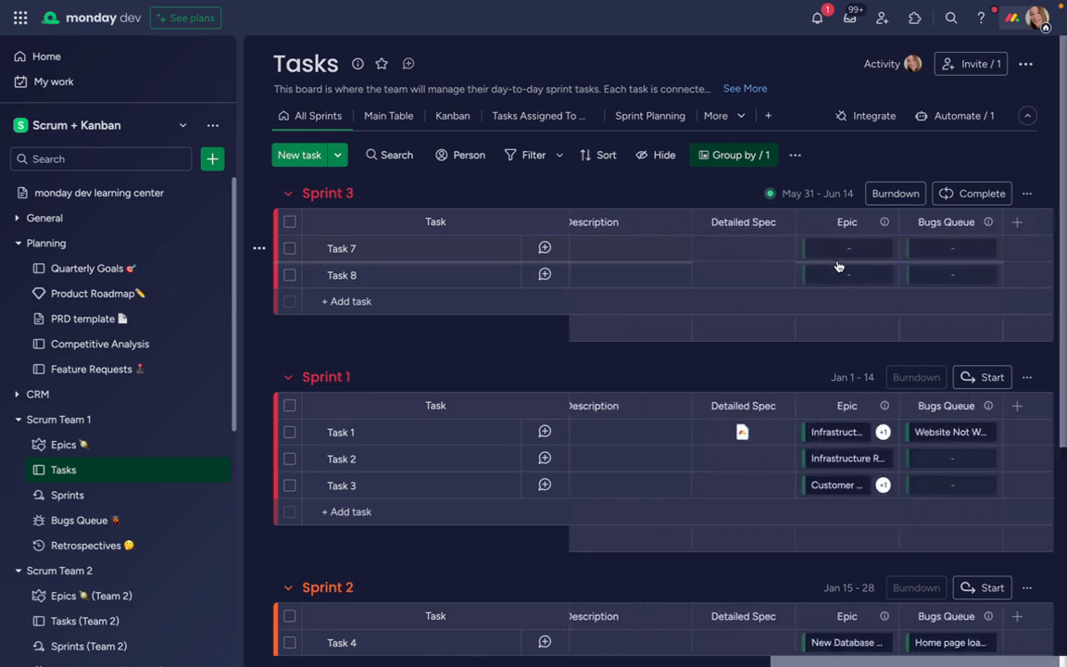
pyautogui.click(834, 249)
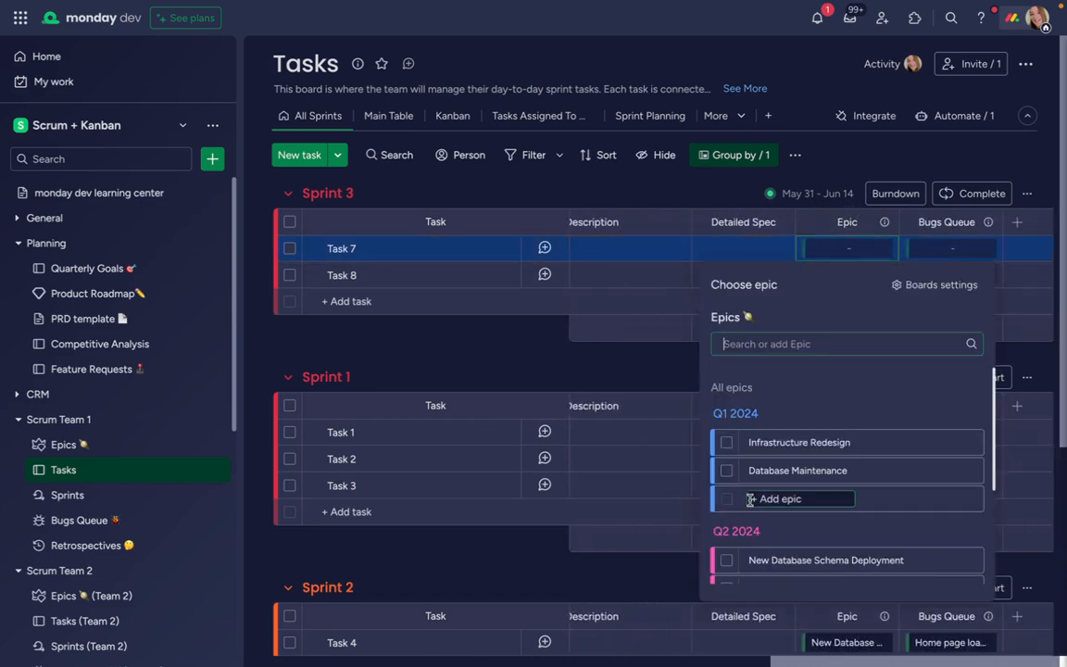
pyautogui.click(730, 447)
pyautogui.click(807, 277)
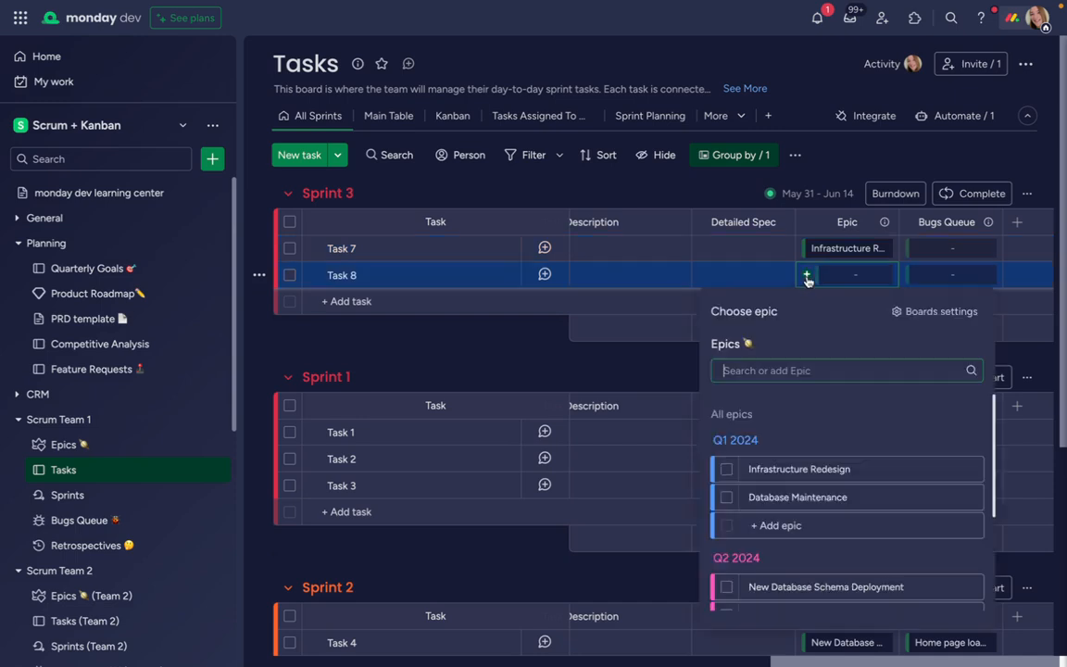
pyautogui.scroll(-1, 741, 553)
pyautogui.click(728, 524)
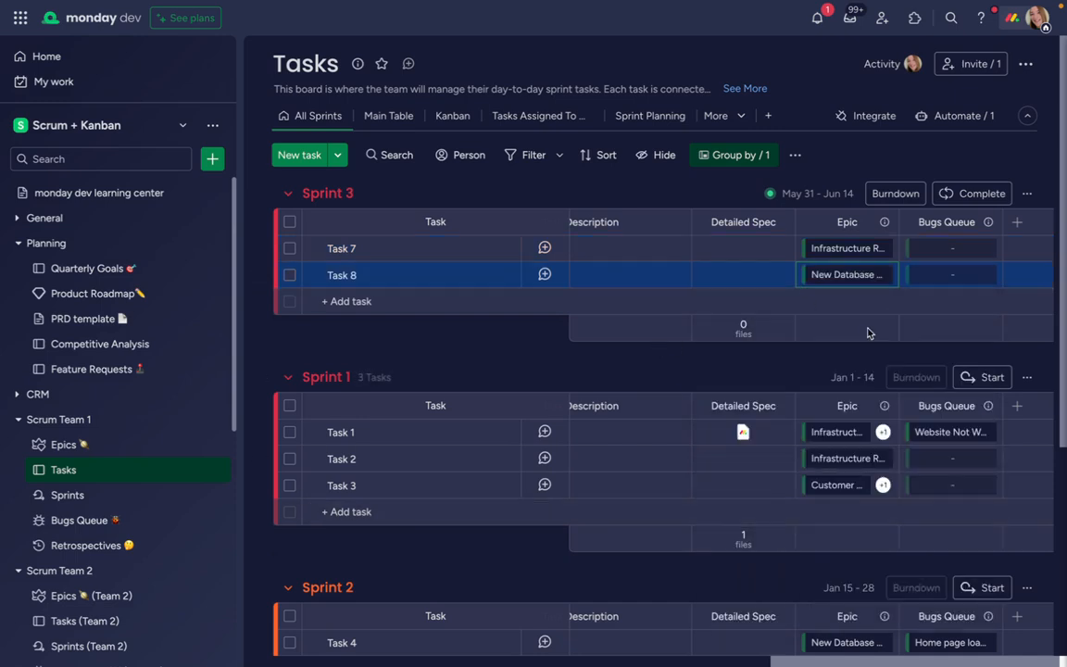
# On Kanban Team's Backlog board, link "Kanban Onboarding - Add new feature" to the Product Roadmap feature N user mail Marketing
pyautogui.hscroll(-10, 869, 333)
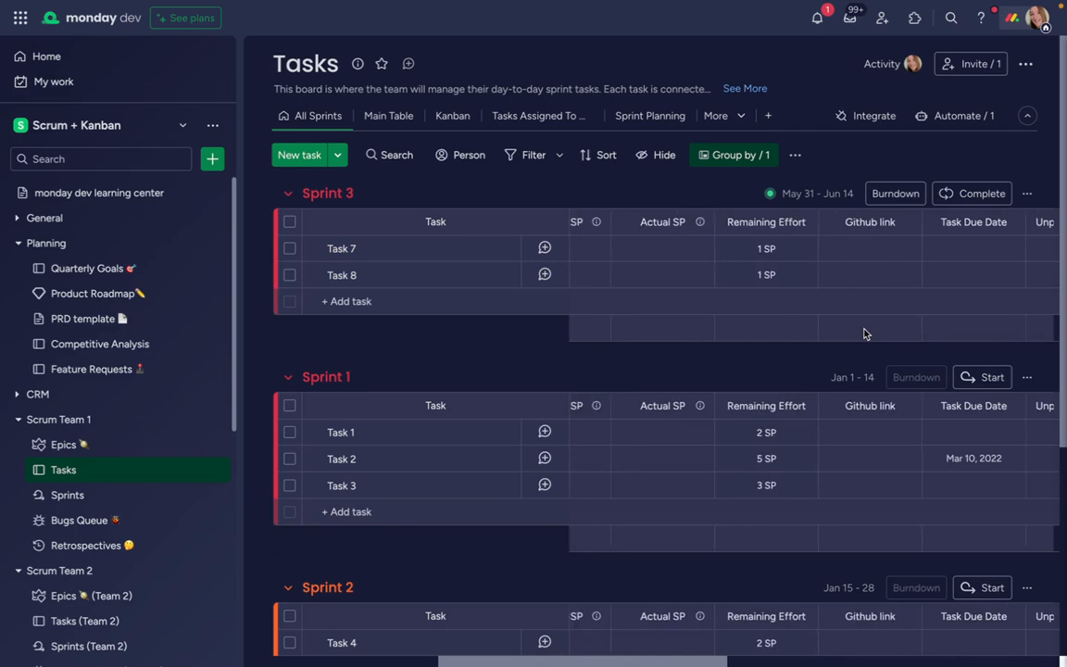
pyautogui.hscroll(-6, 864, 333)
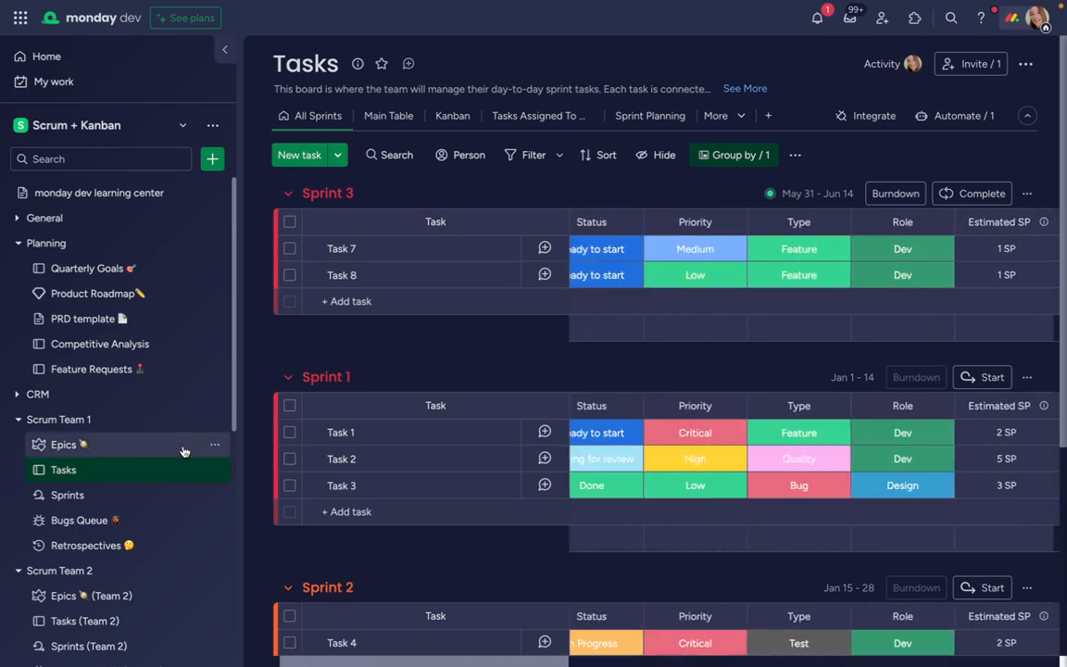
pyautogui.scroll(-6, 183, 452)
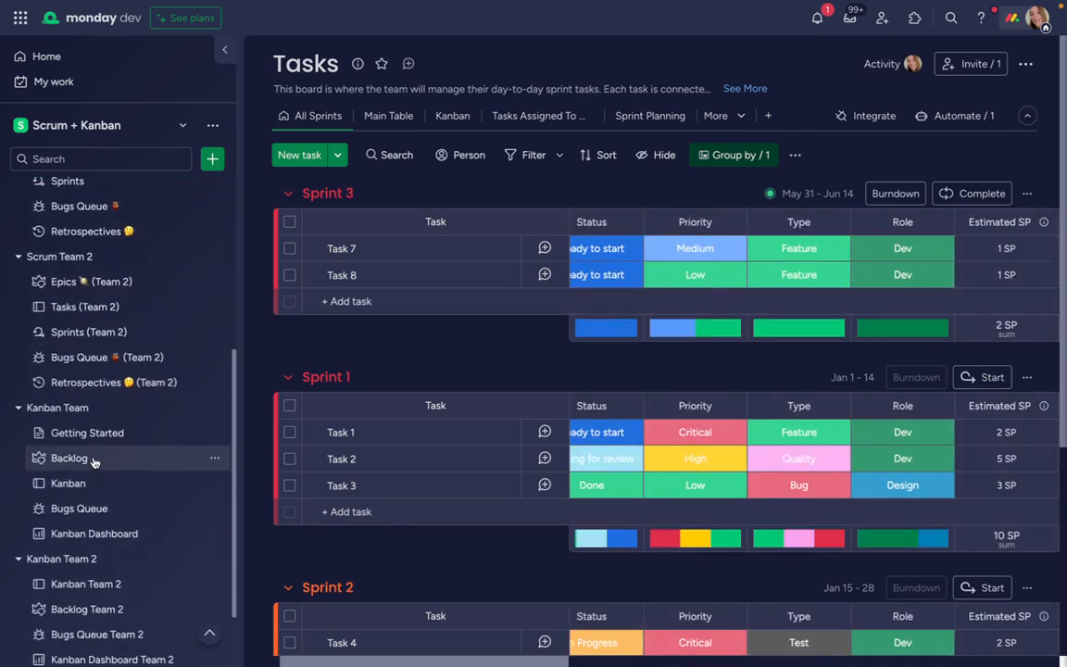
pyautogui.click(94, 459)
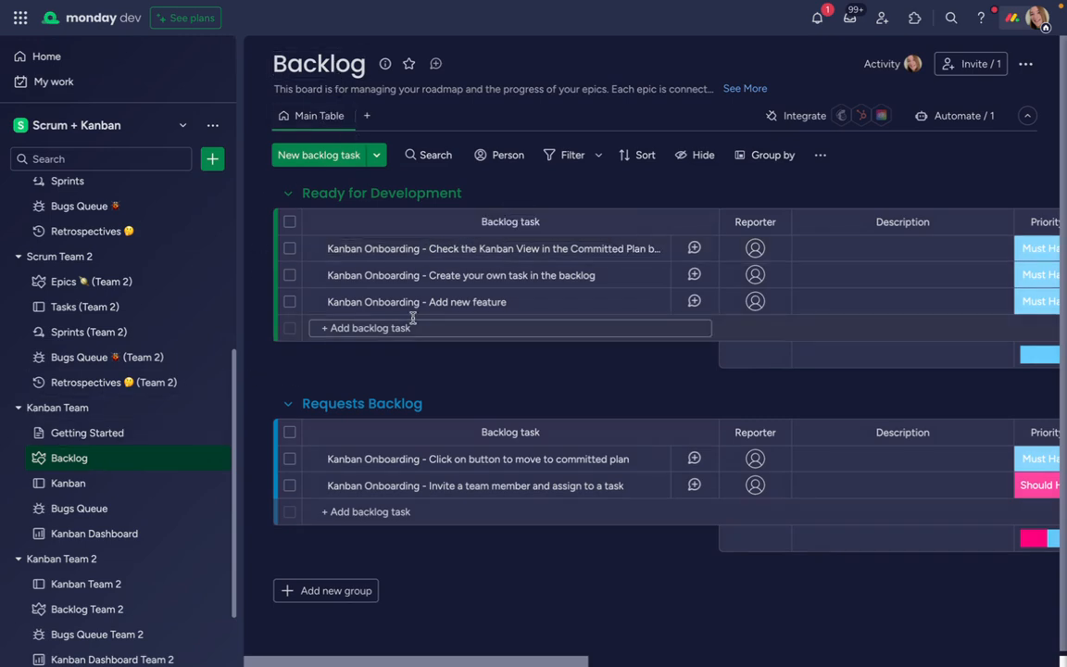
pyautogui.hscroll(5, 412, 317)
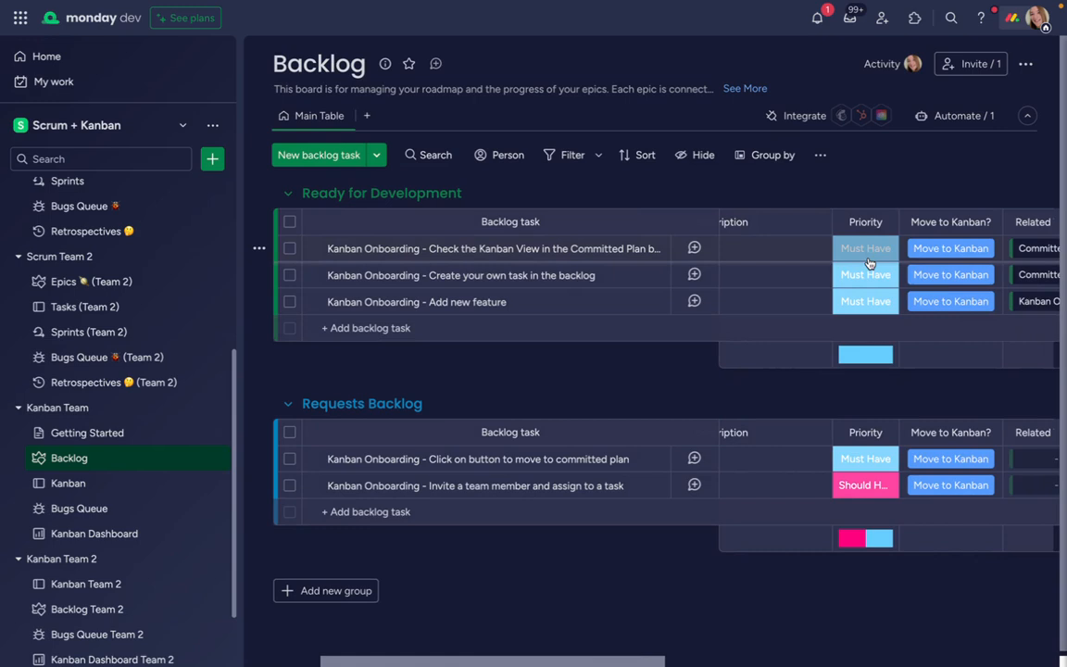
pyautogui.hscroll(5, 869, 263)
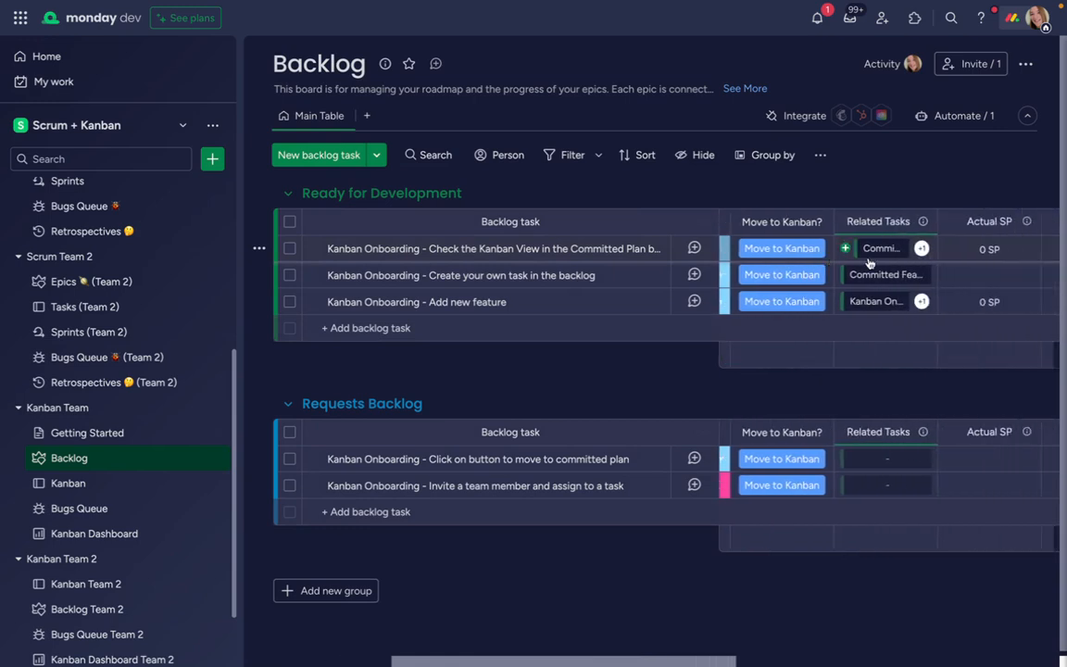
pyautogui.hscroll(5, 869, 263)
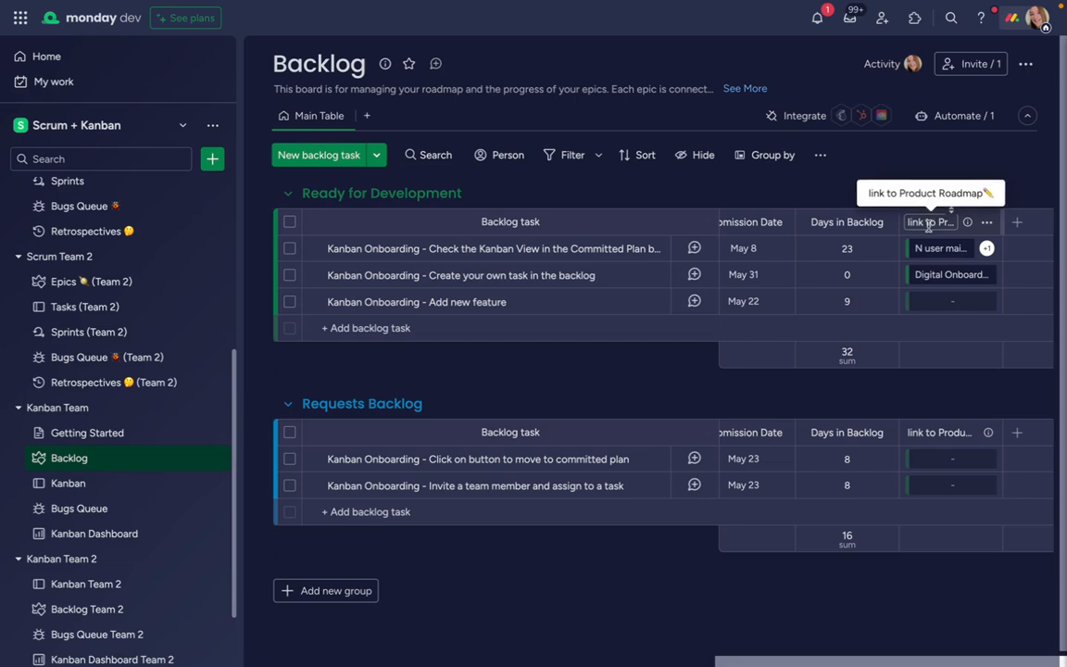
pyautogui.click(908, 302)
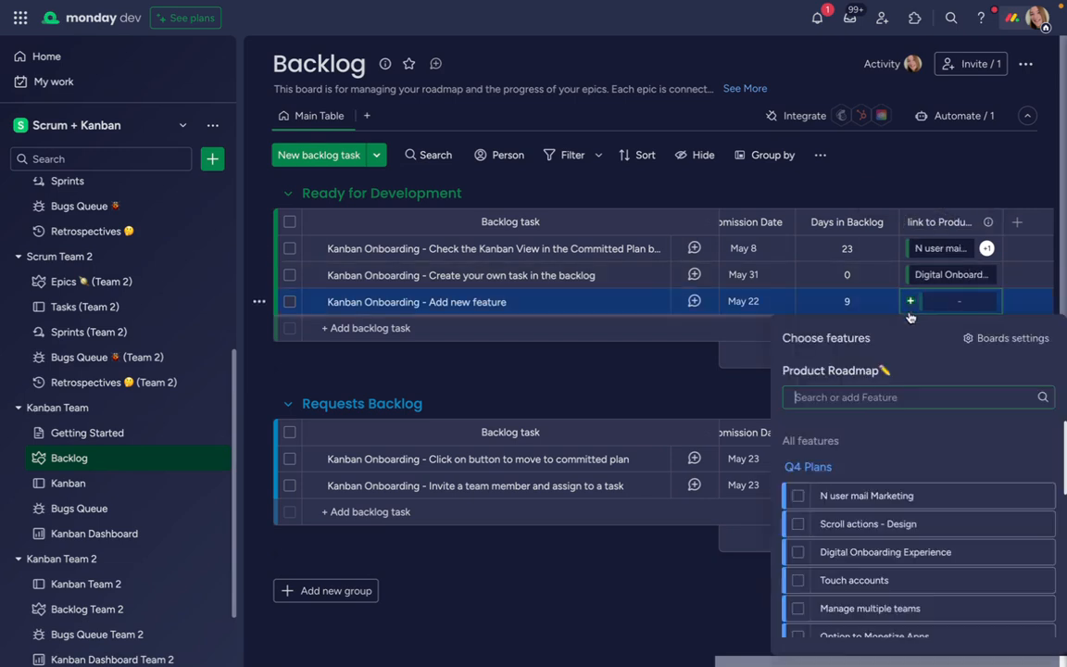
pyautogui.click(797, 498)
pyautogui.press('Escape')
# On Kanban Team's Kanban board, assign a team member to the "Add dropdown option for Menu" card
pyautogui.hscroll(-5, 836, 298)
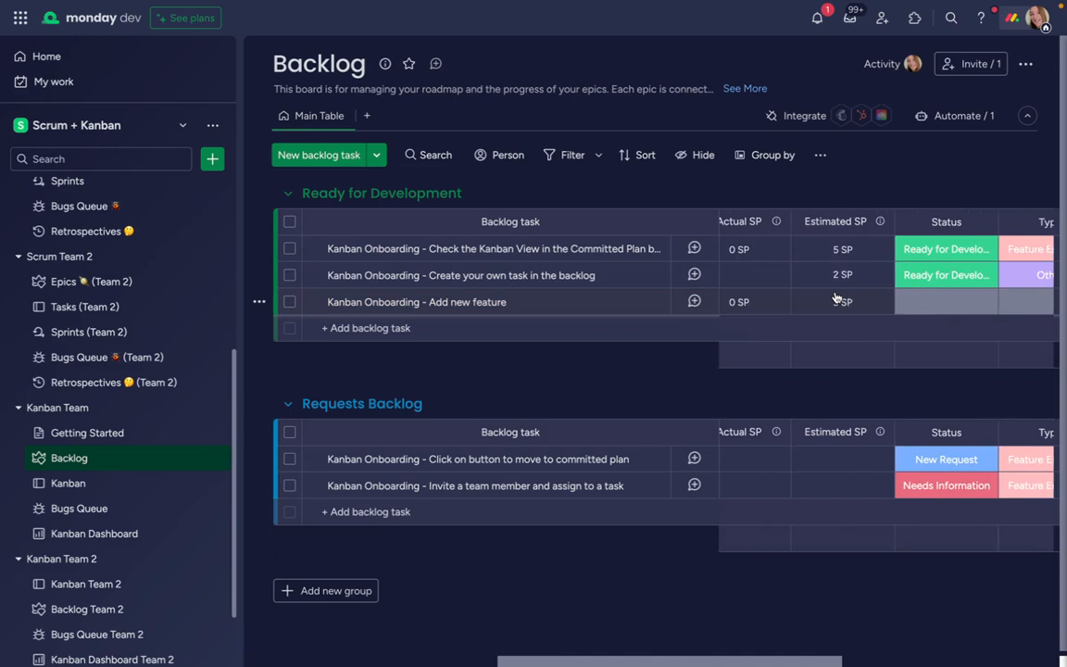
pyautogui.hscroll(-8, 837, 298)
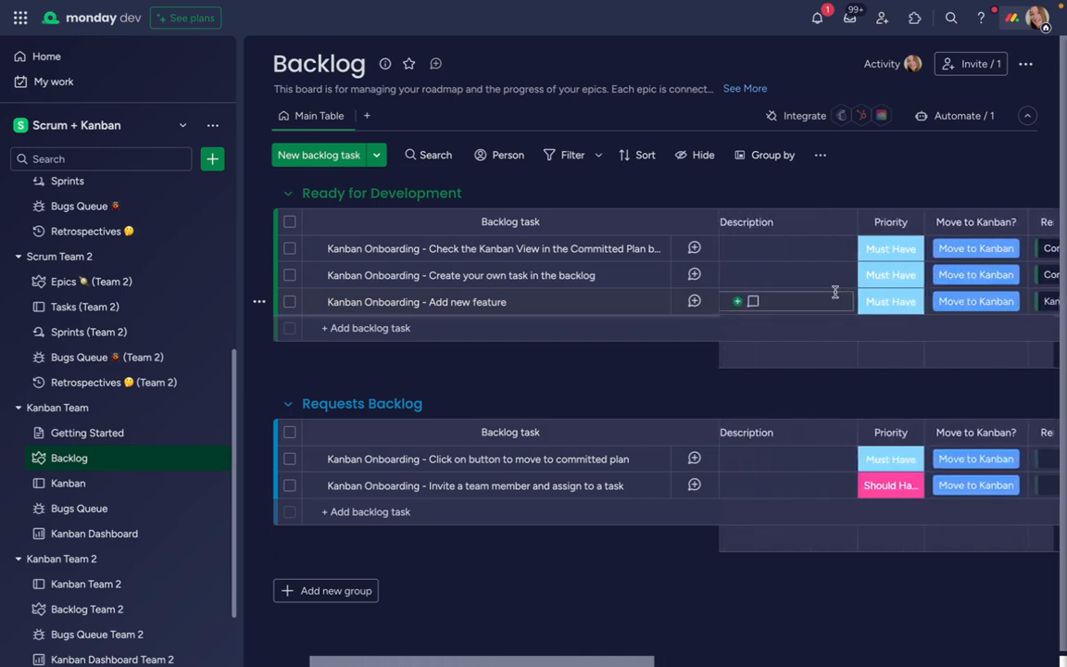
pyautogui.hscroll(2, 834, 292)
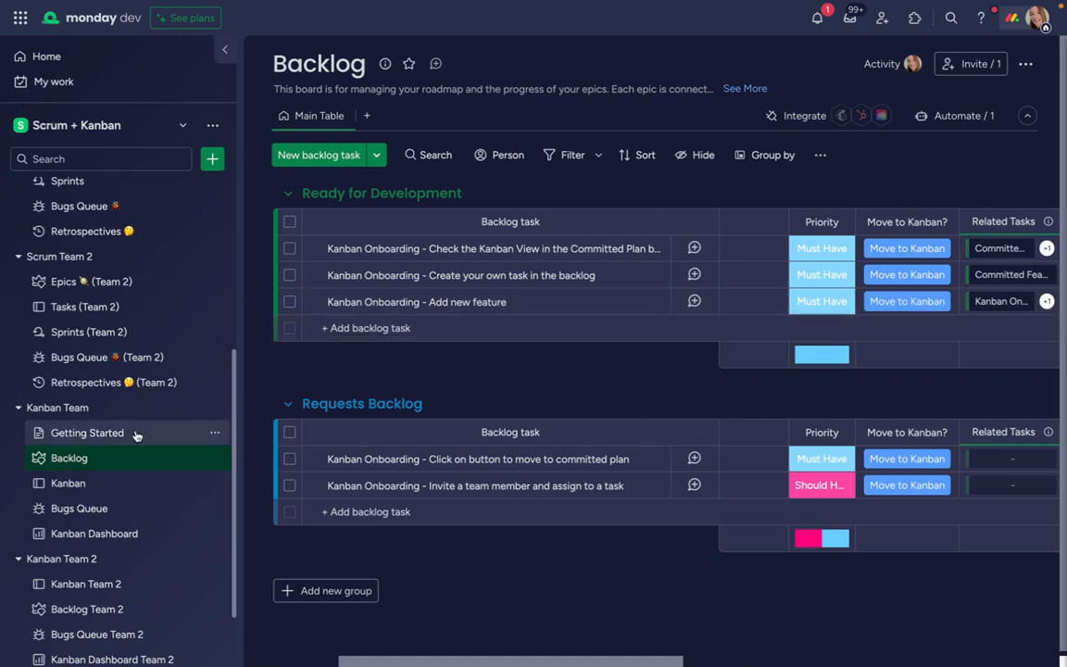
pyautogui.click(68, 483)
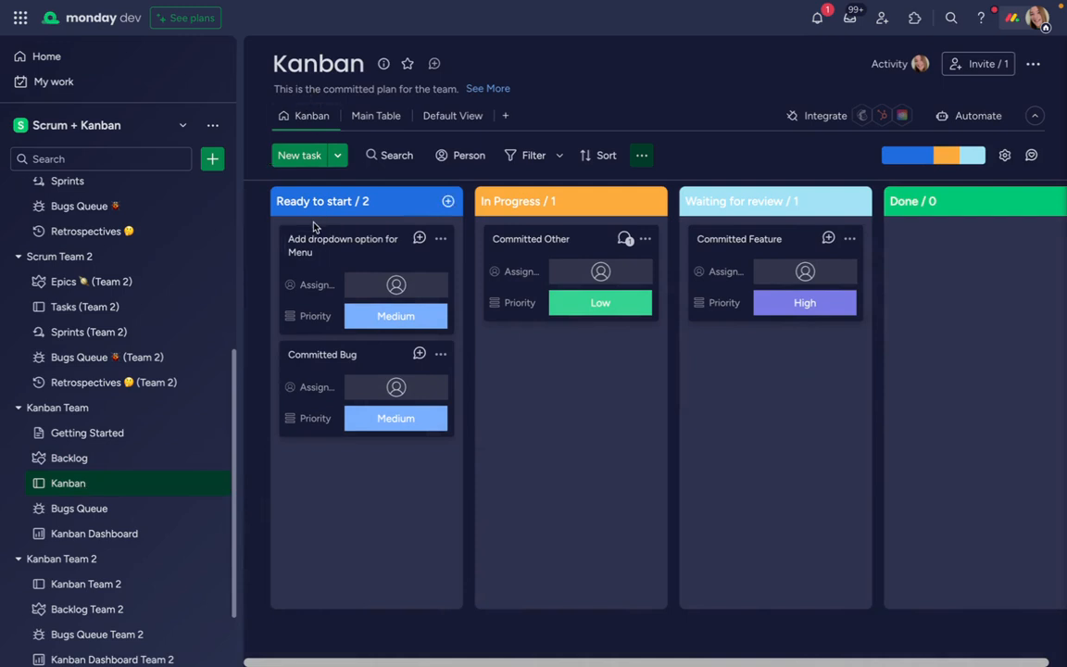
pyautogui.click(395, 284)
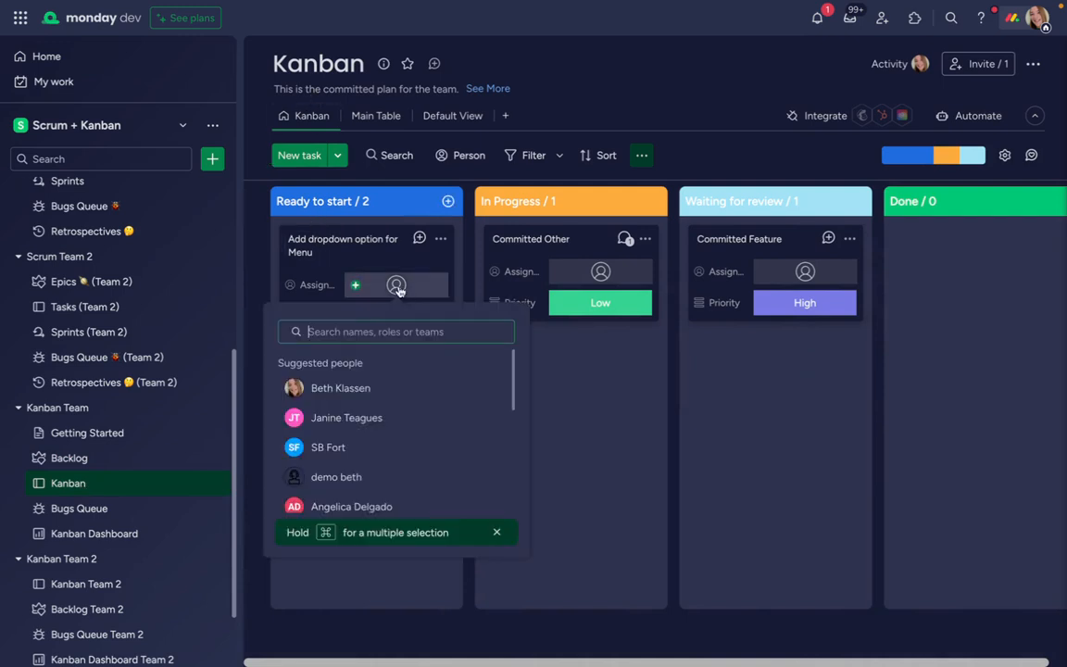
pyautogui.click(393, 385)
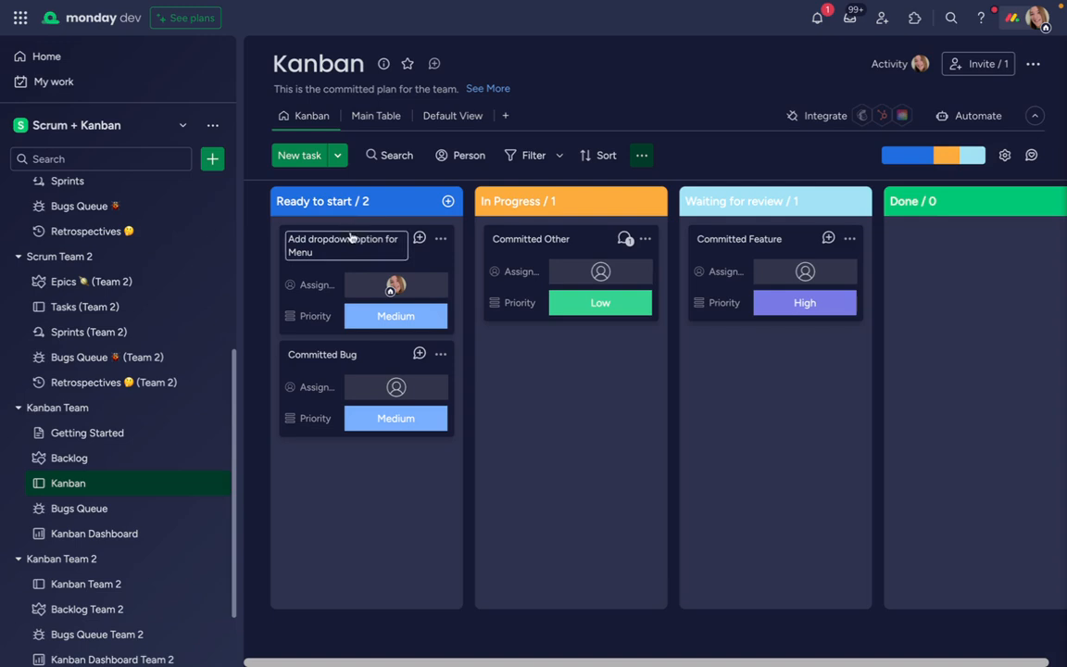
# Move the "Add dropdown option for Menu" card to Waiting for review and the Committed Other card to Done
pyautogui.moveTo(361, 239); pyautogui.dragTo(771, 338)
pyautogui.moveTo(582, 232); pyautogui.dragTo(973, 258)
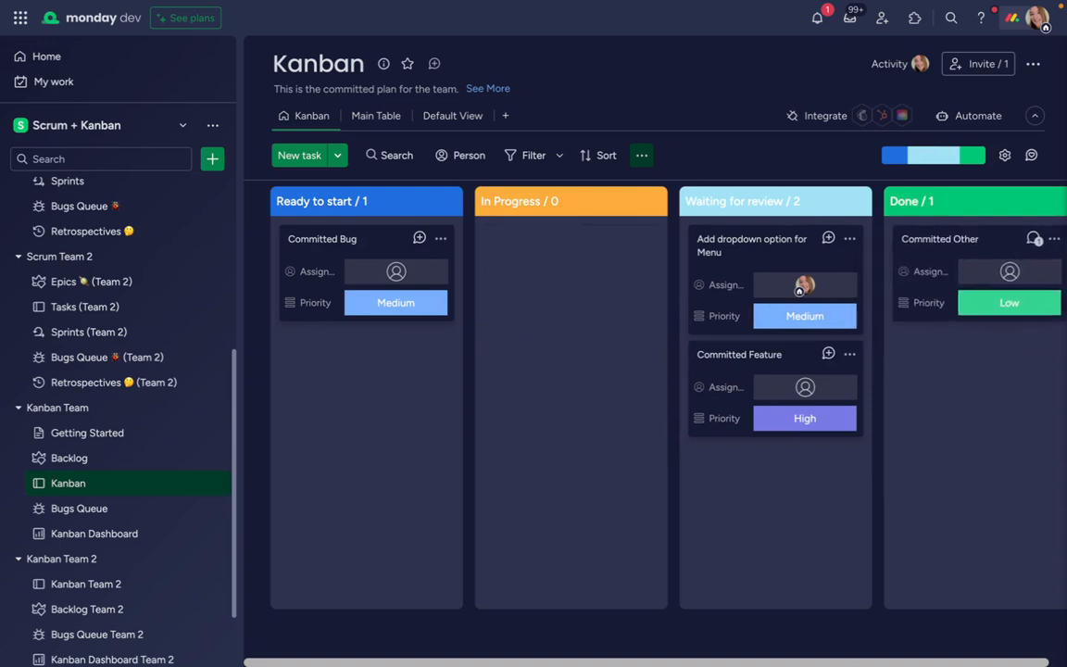
# Examine Kanban Team's Kanban Dashboard, including the Avg. Lead Time, WIP Items and Team's WIP Limit widgets
pyautogui.click(82, 536)
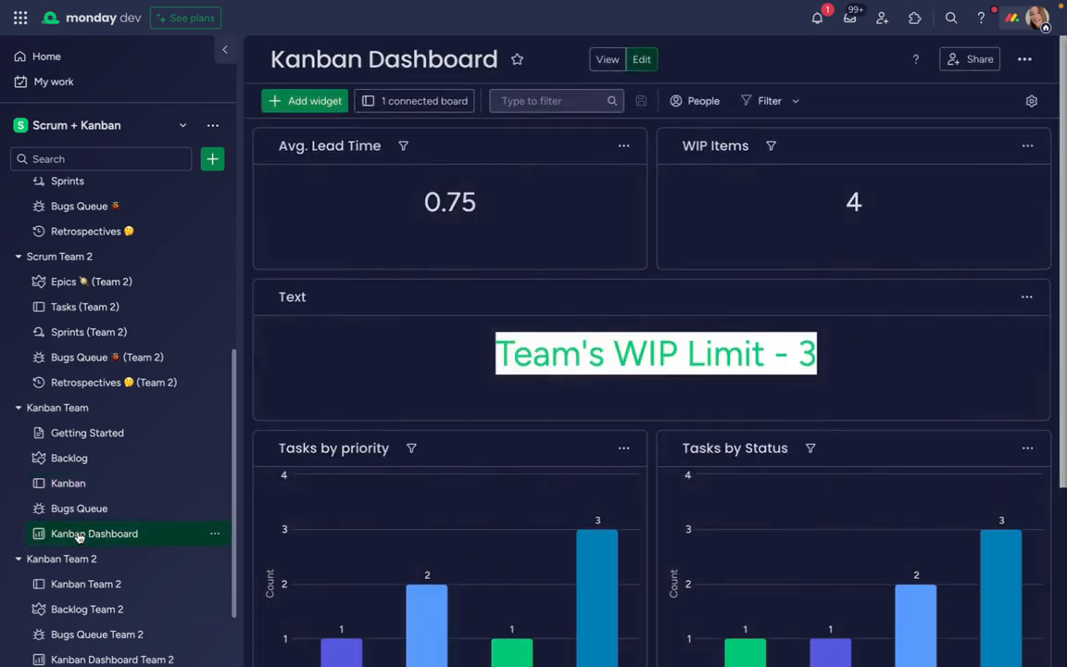
pyautogui.moveTo(352, 219)
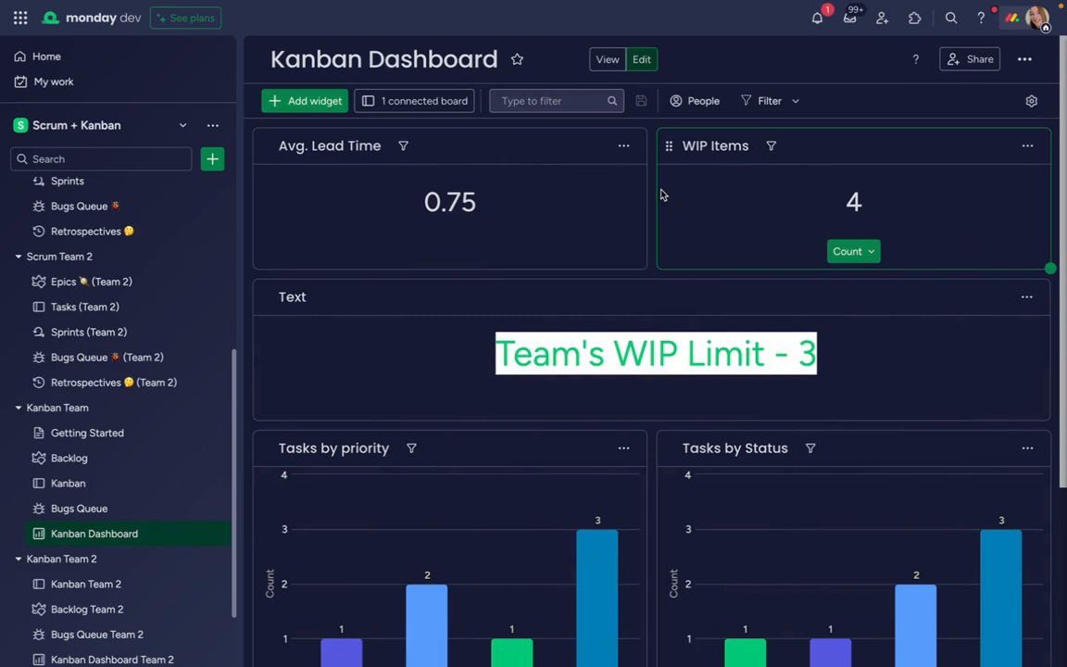
pyautogui.click(601, 358)
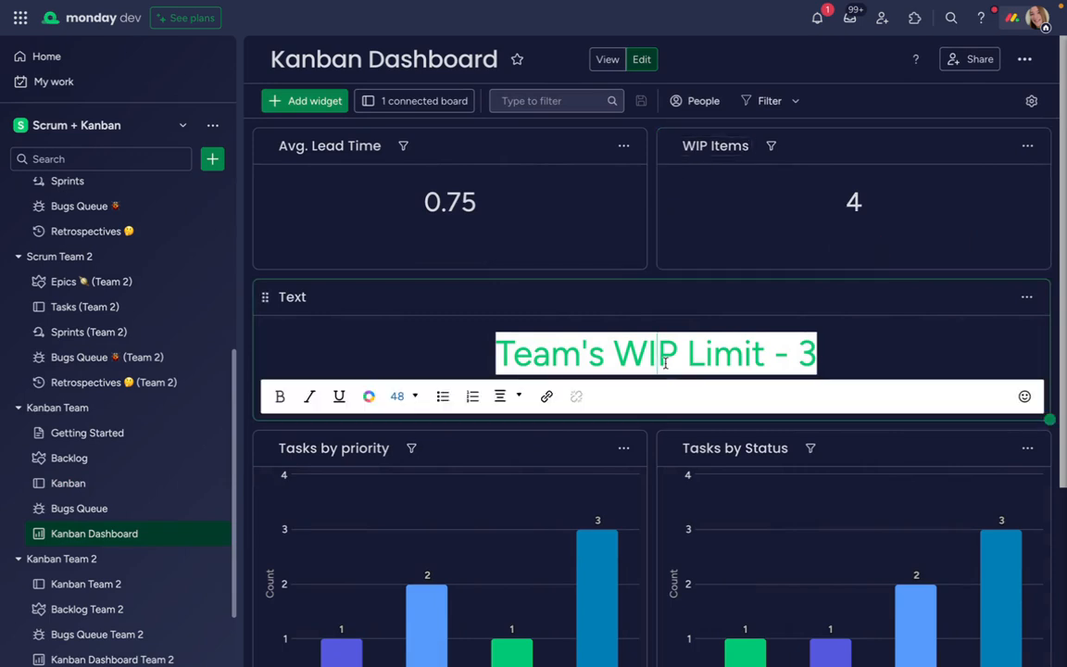
pyautogui.moveTo(746, 353); pyautogui.dragTo(604, 353)
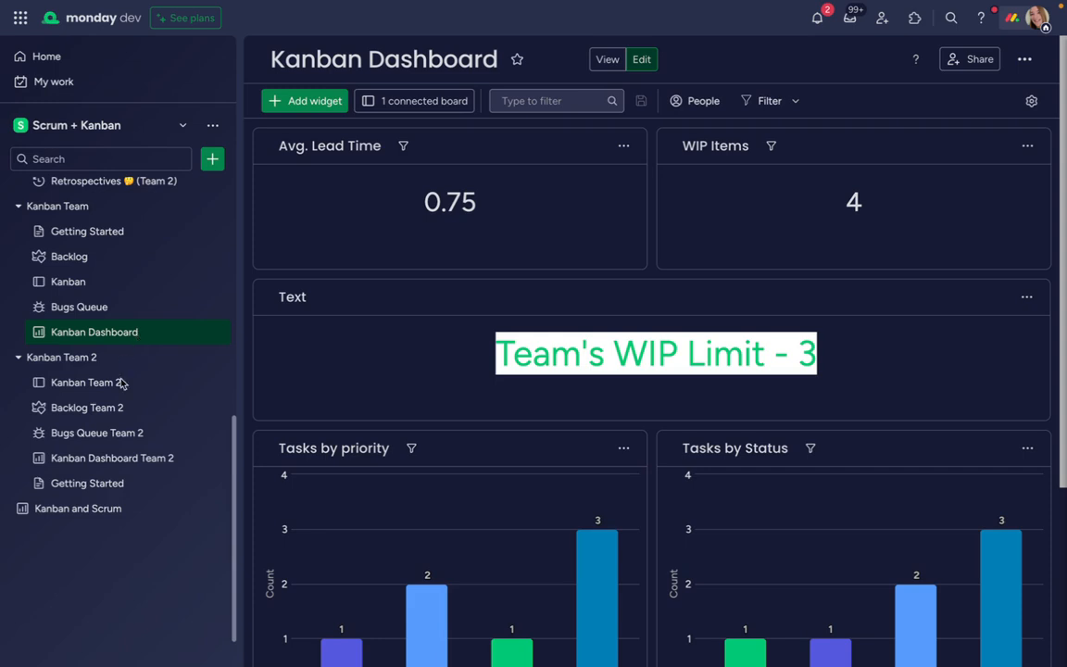
pyautogui.scroll(10, 104, 285)
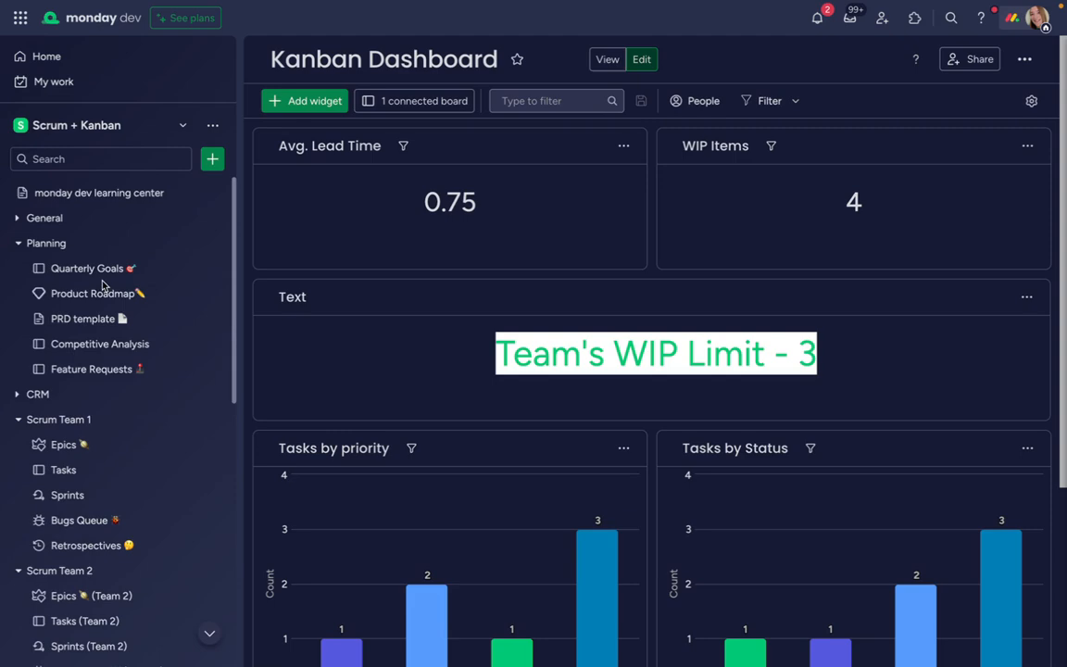
# Open the Product Roadmap and examine the Epic / Backlog, progress and Q Goals columns of the planned features
pyautogui.click(97, 293)
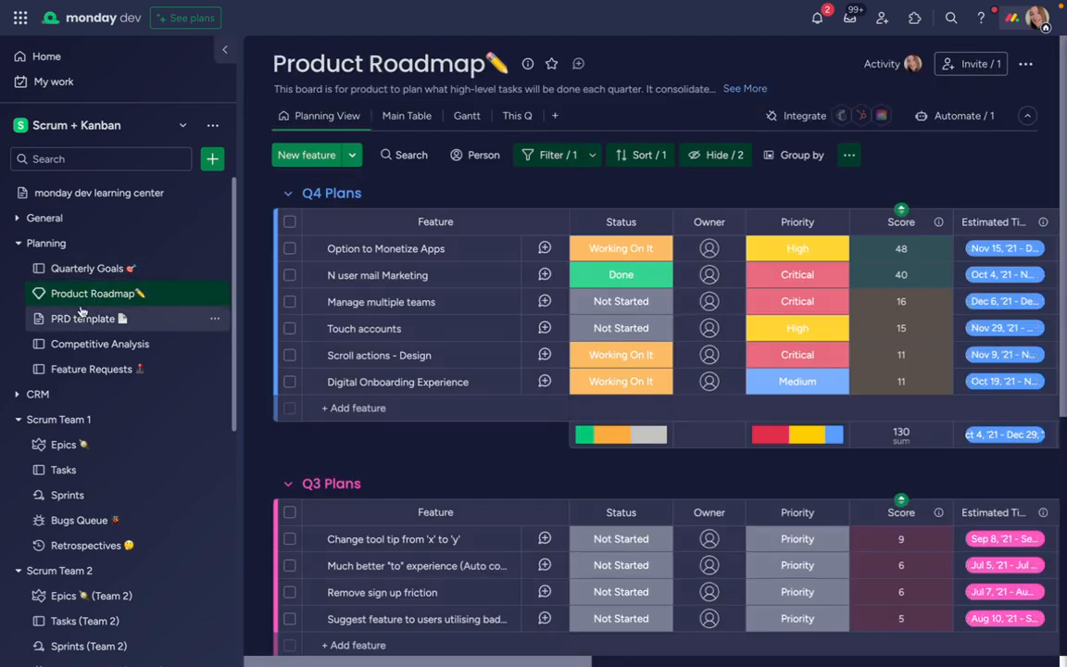
pyautogui.hscroll(10, 787, 305)
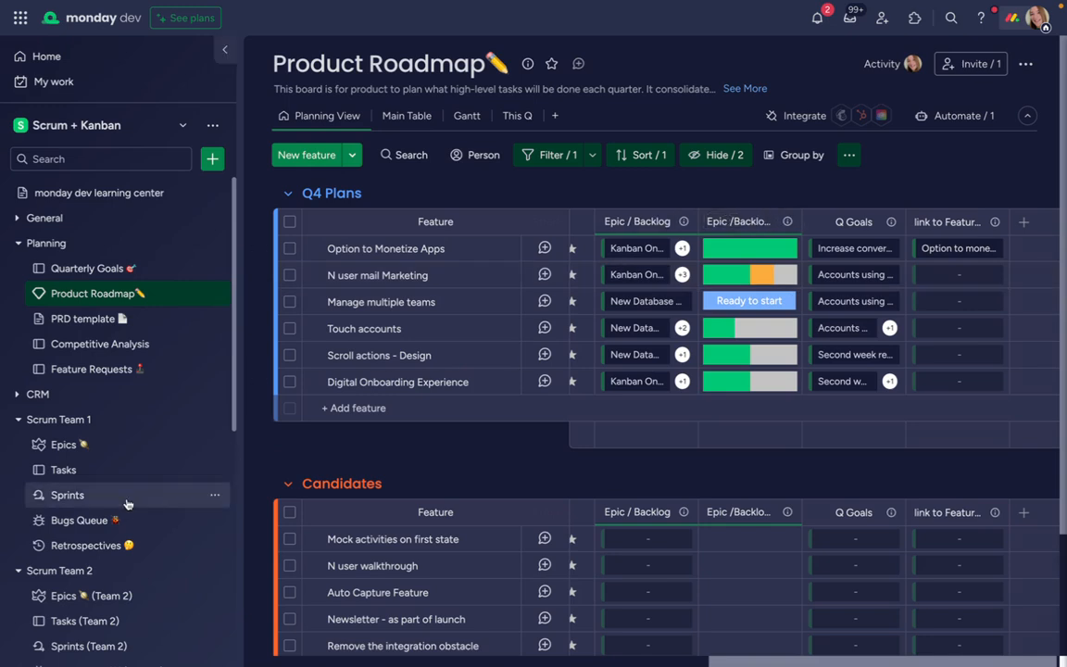
# Open the Kanban and Scrum dashboard and review which boards are connected to it
pyautogui.scroll(-3, 126, 503)
pyautogui.scroll(-8, 126, 503)
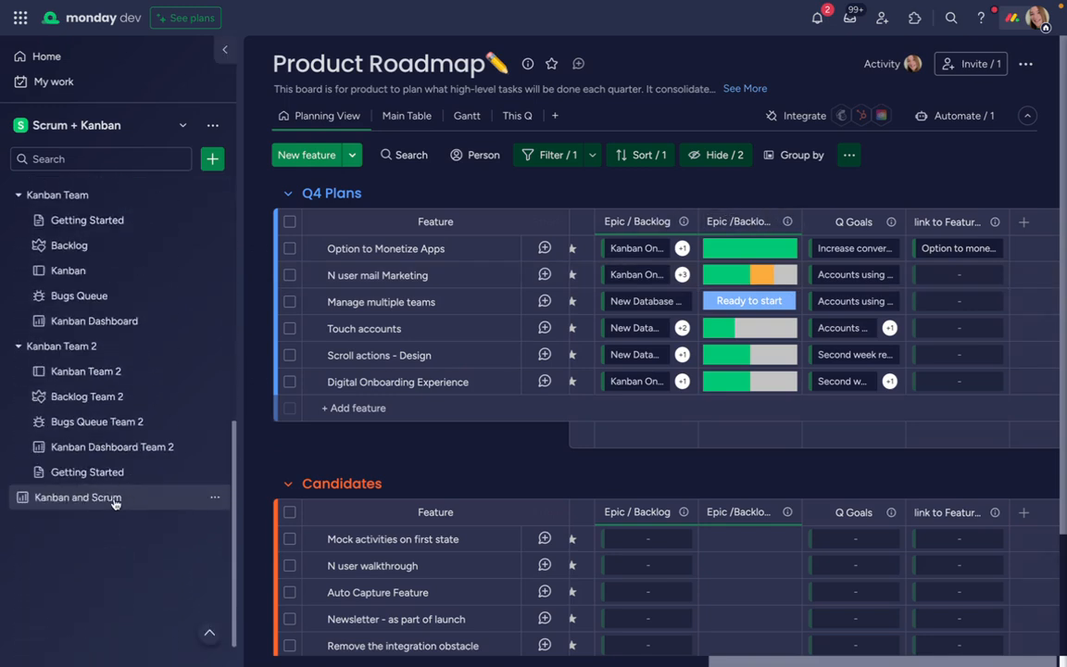
pyautogui.click(82, 498)
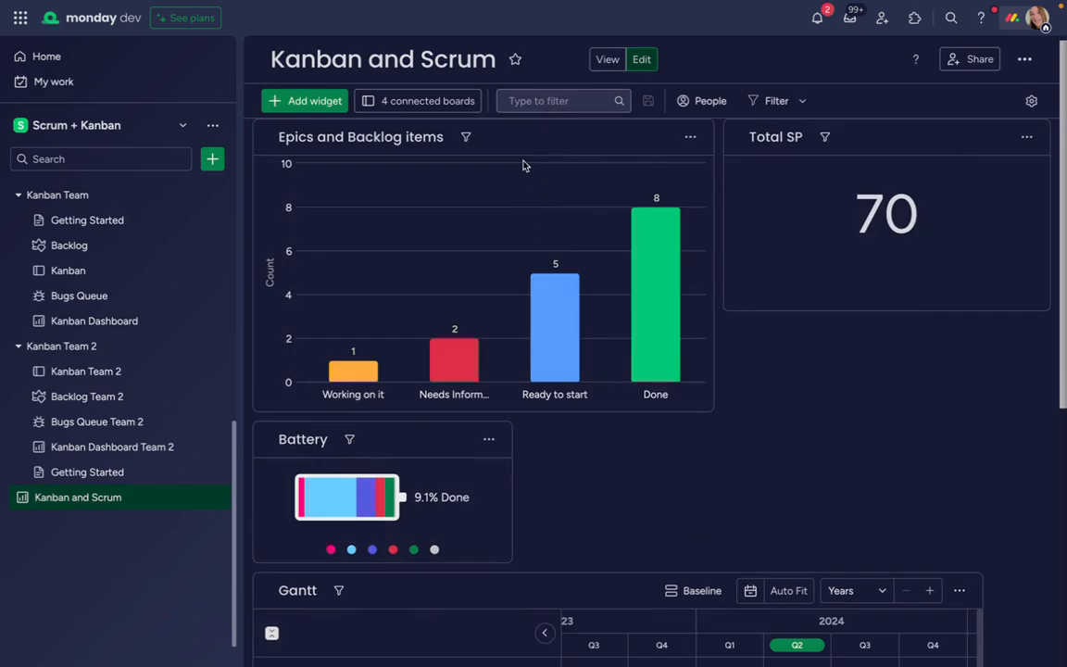
pyautogui.click(401, 103)
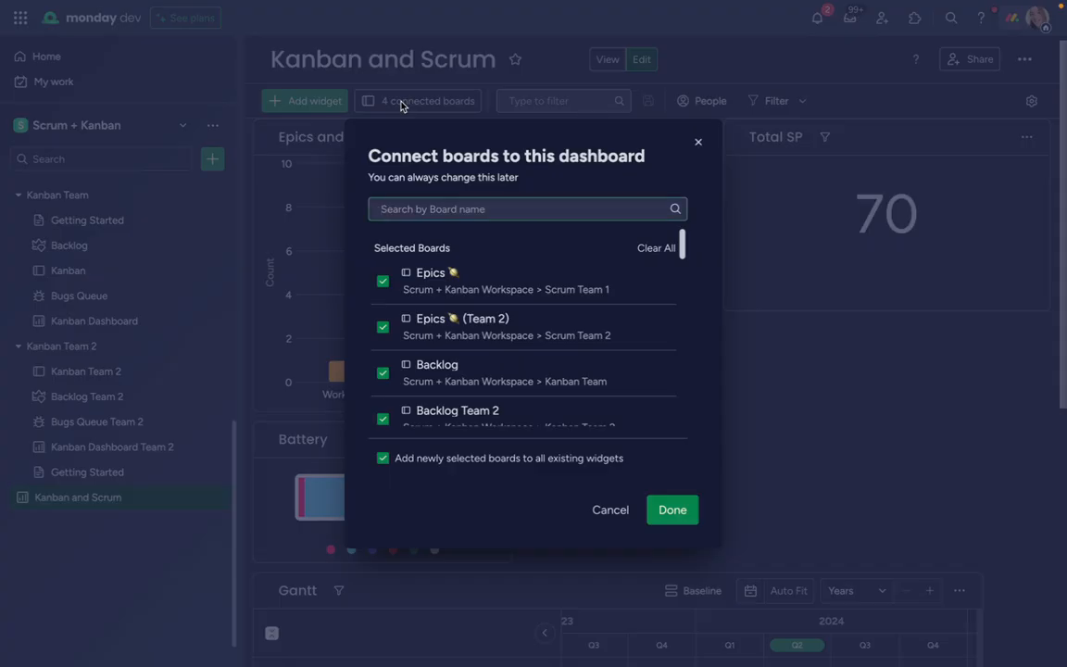
pyautogui.click(679, 514)
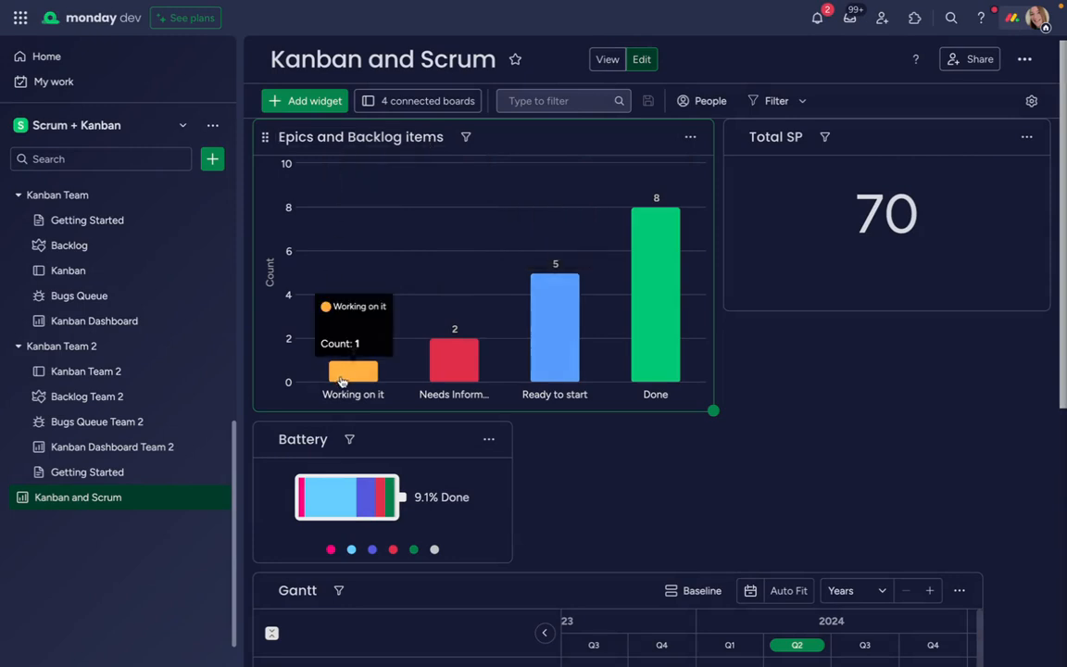
# Examine the Epics and Backlog items chart by status, the Total SP widget and the Battery widget
pyautogui.moveTo(436, 368)
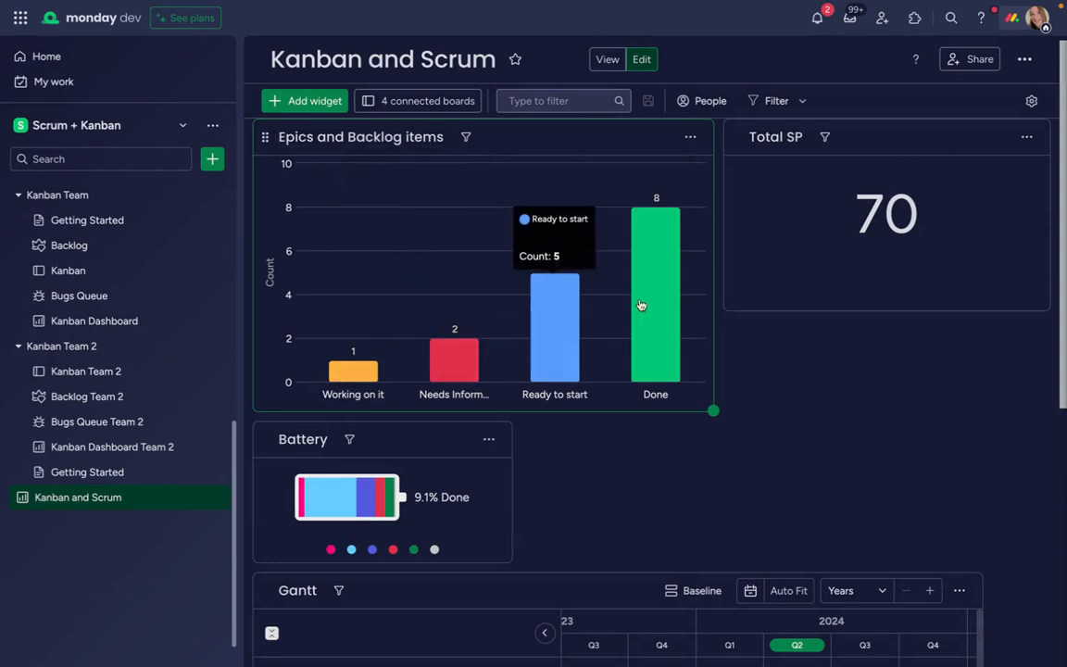
pyautogui.moveTo(658, 304)
pyautogui.moveTo(567, 315)
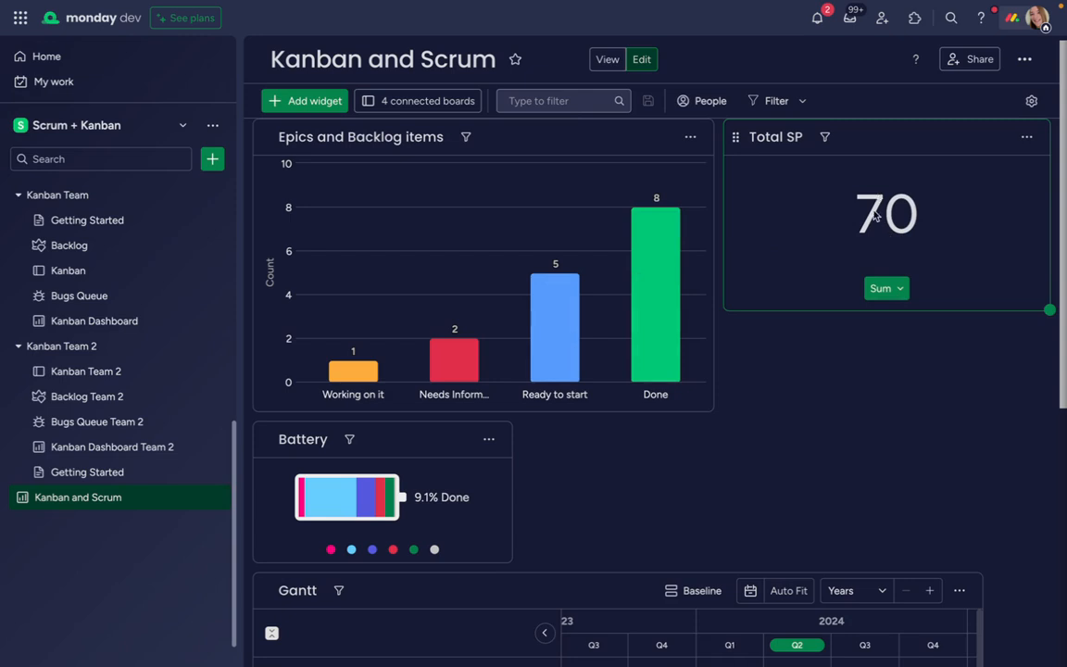
pyautogui.scroll(-3, 775, 398)
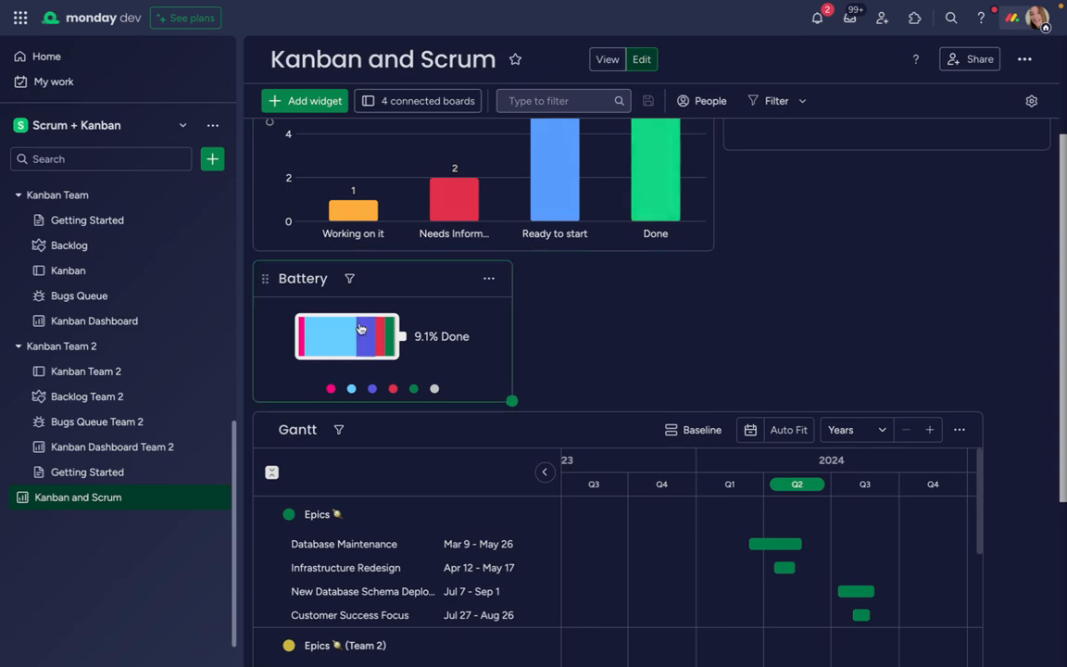
pyautogui.moveTo(345, 347)
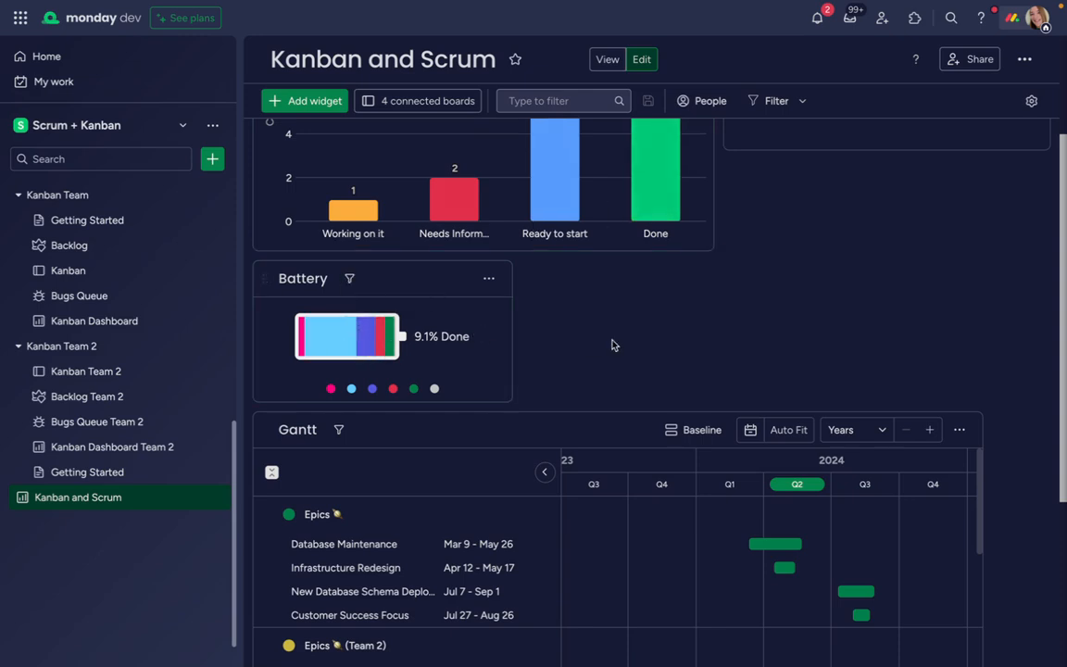
# In the Gantt widget, collapse all four board groups, then expand only Backlog and Epics to view their timelines
pyautogui.scroll(-3, 690, 326)
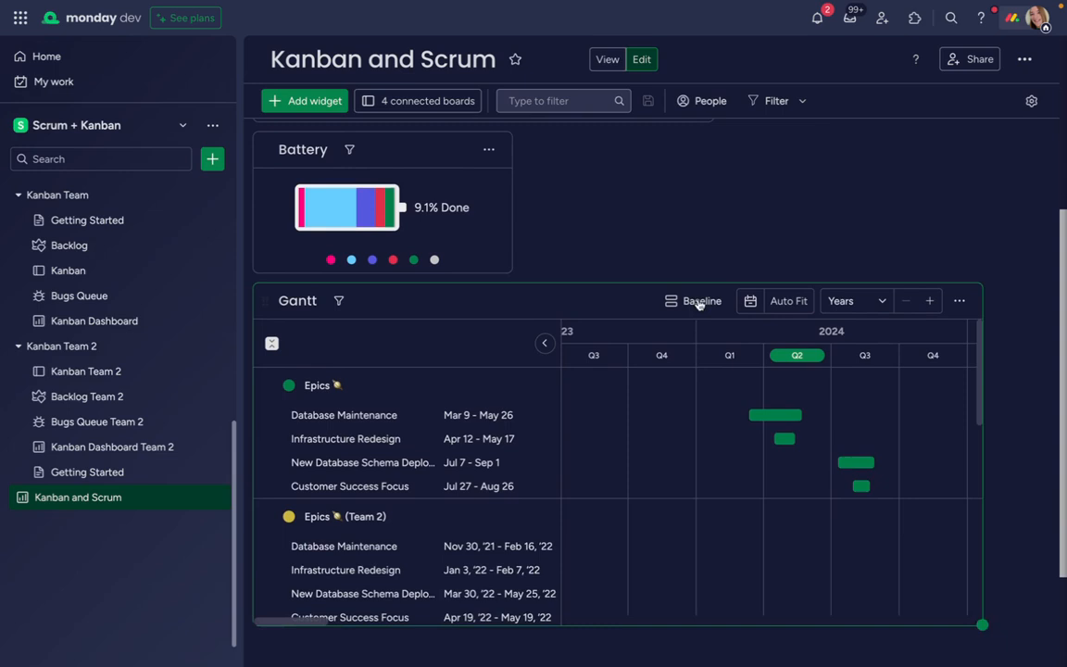
pyautogui.scroll(-2, 930, 425)
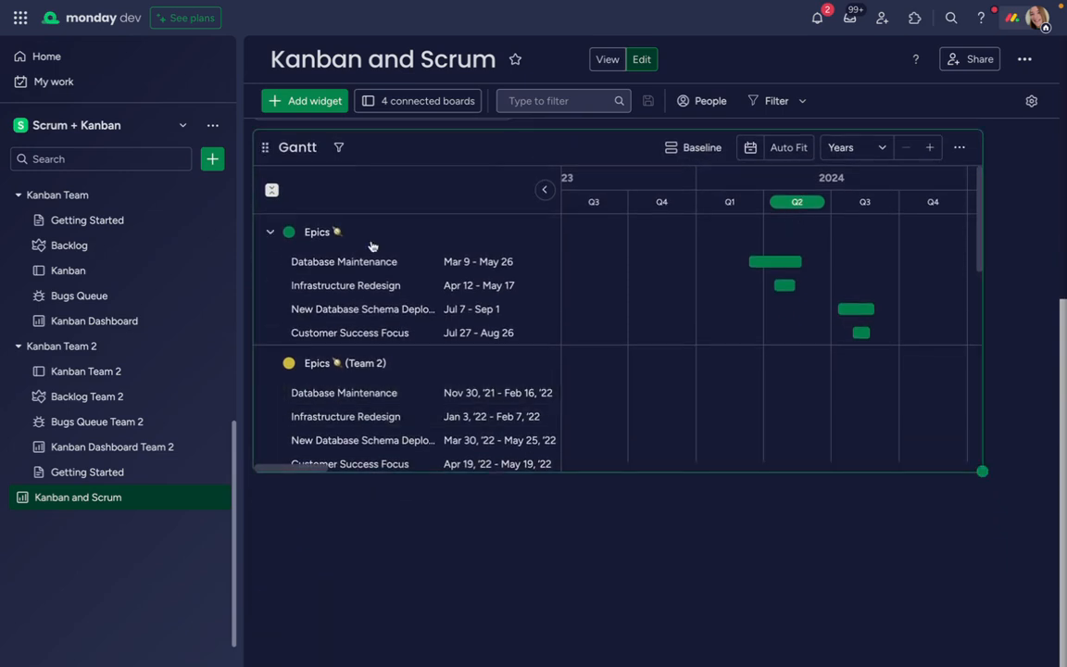
pyautogui.click(269, 236)
pyautogui.click(269, 268)
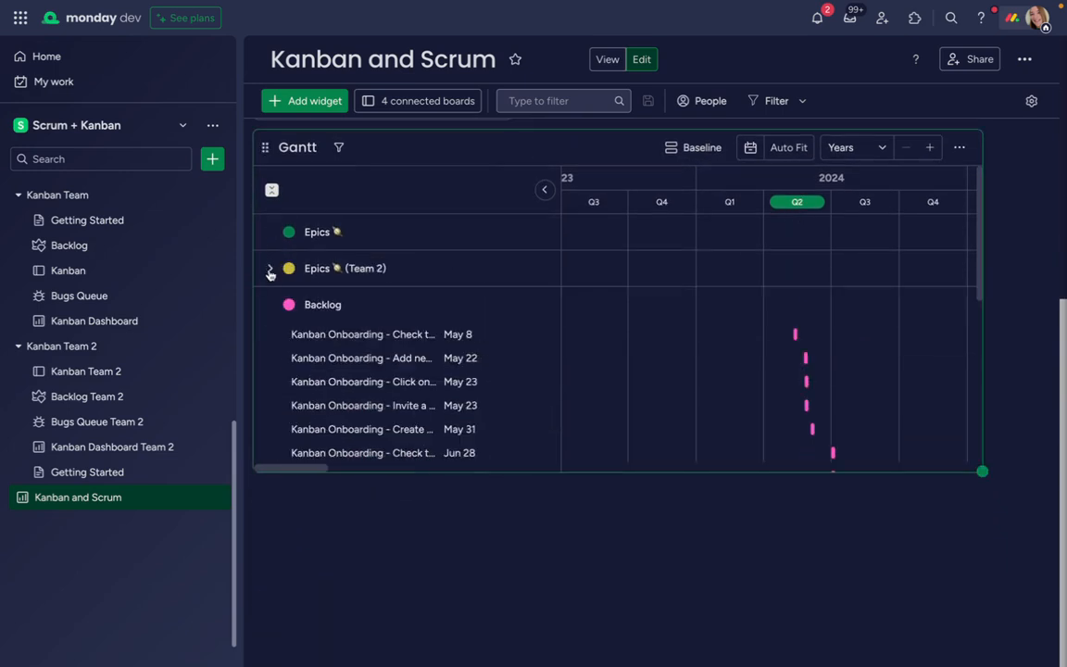
pyautogui.click(270, 304)
pyautogui.click(271, 341)
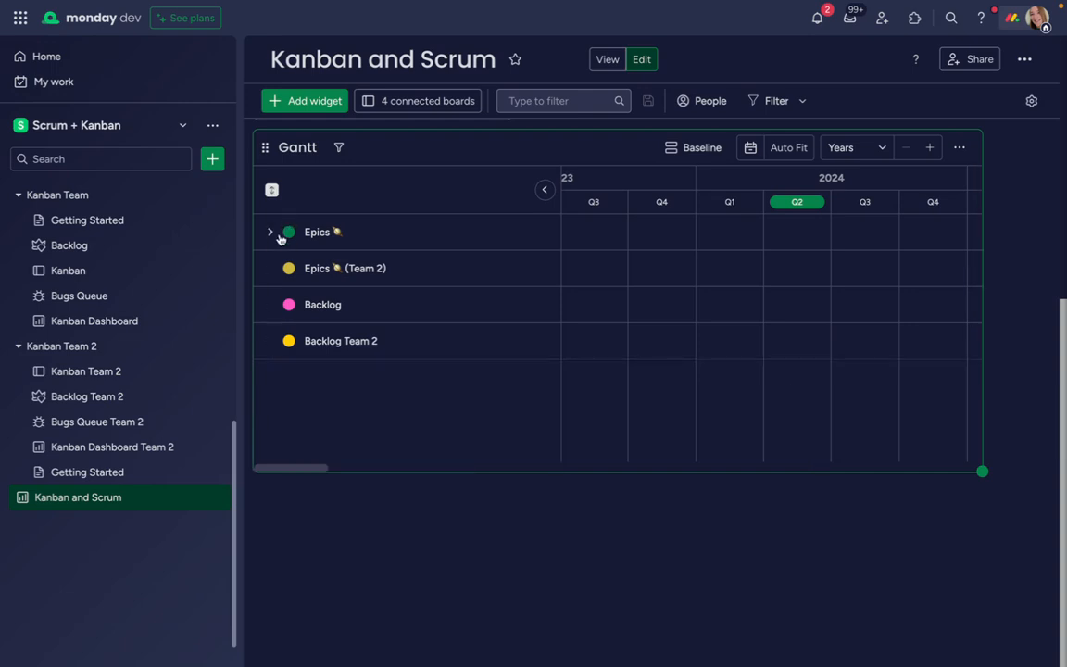
pyautogui.click(271, 305)
pyautogui.click(270, 233)
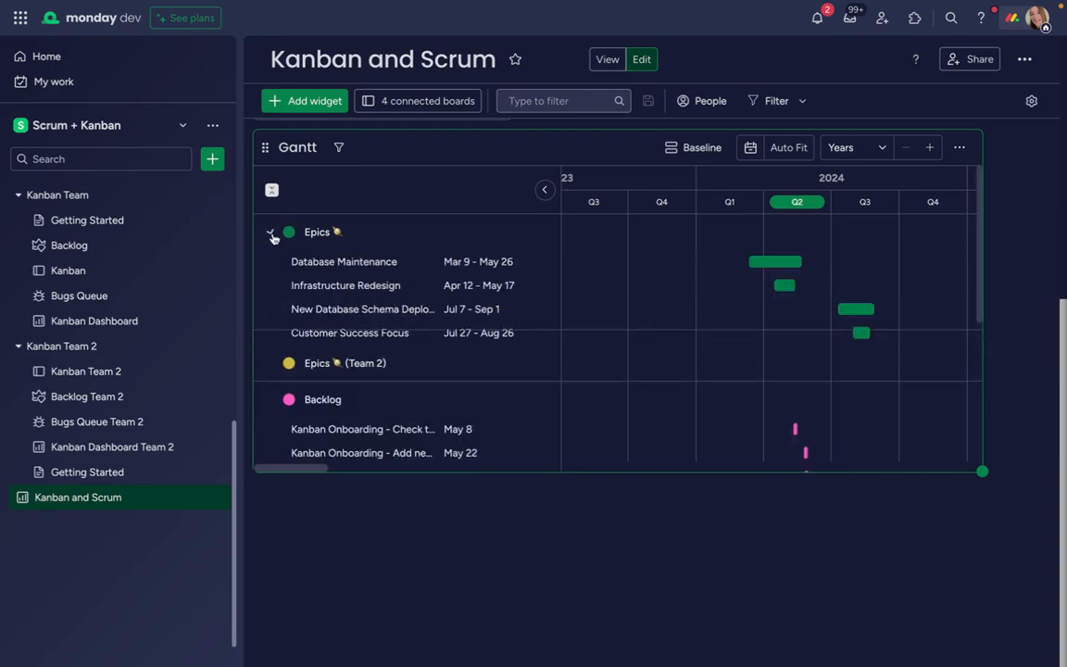
pyautogui.scroll(-1, 429, 339)
pyautogui.scroll(1, 429, 339)
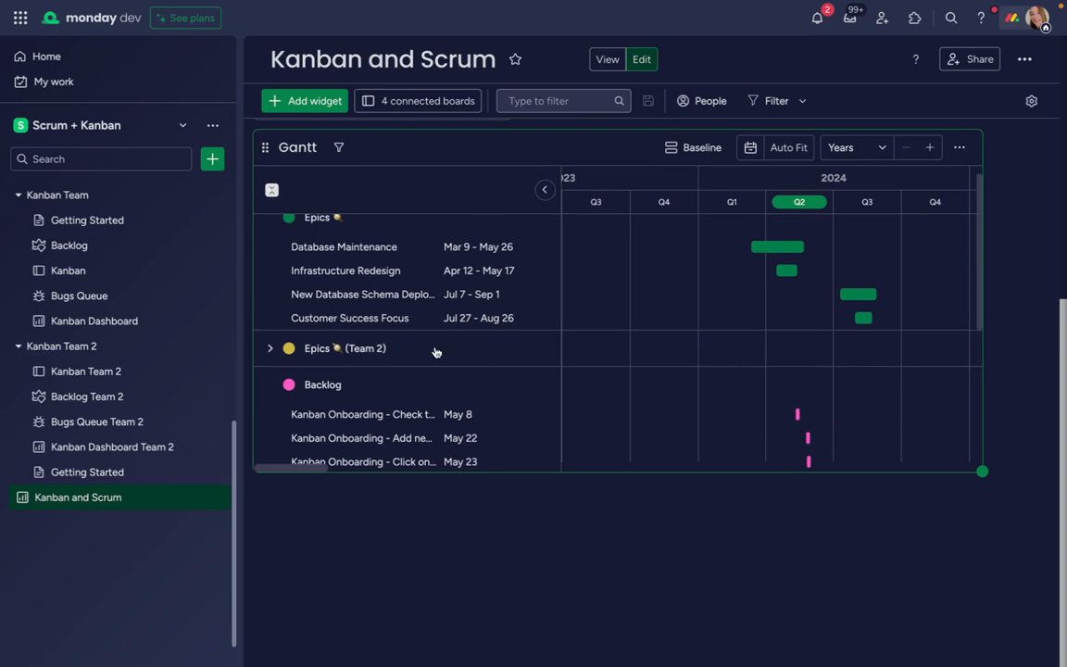
pyautogui.scroll(1, 460, 491)
pyautogui.scroll(1, 208, 552)
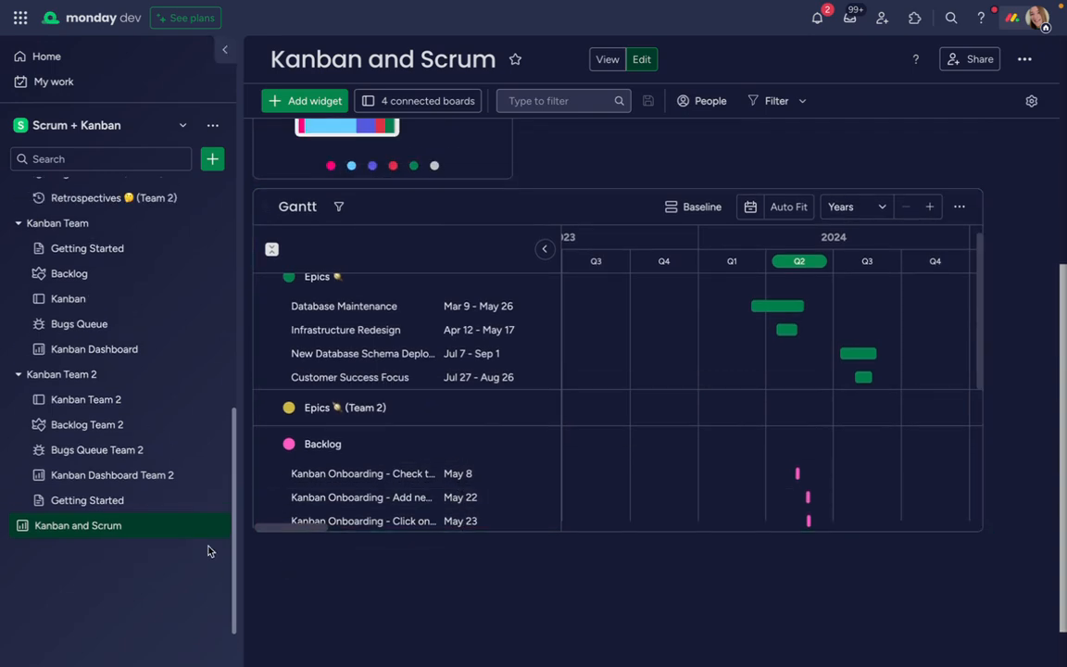
pyautogui.scroll(2, 159, 394)
pyautogui.scroll(2, 159, 394)
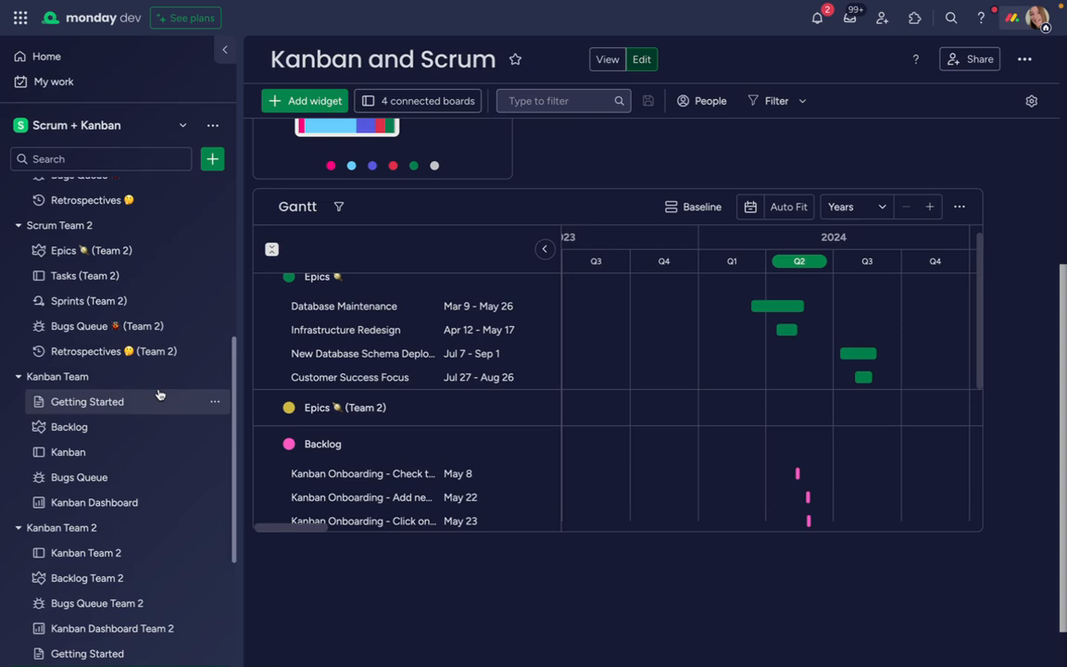
pyautogui.scroll(3, 159, 395)
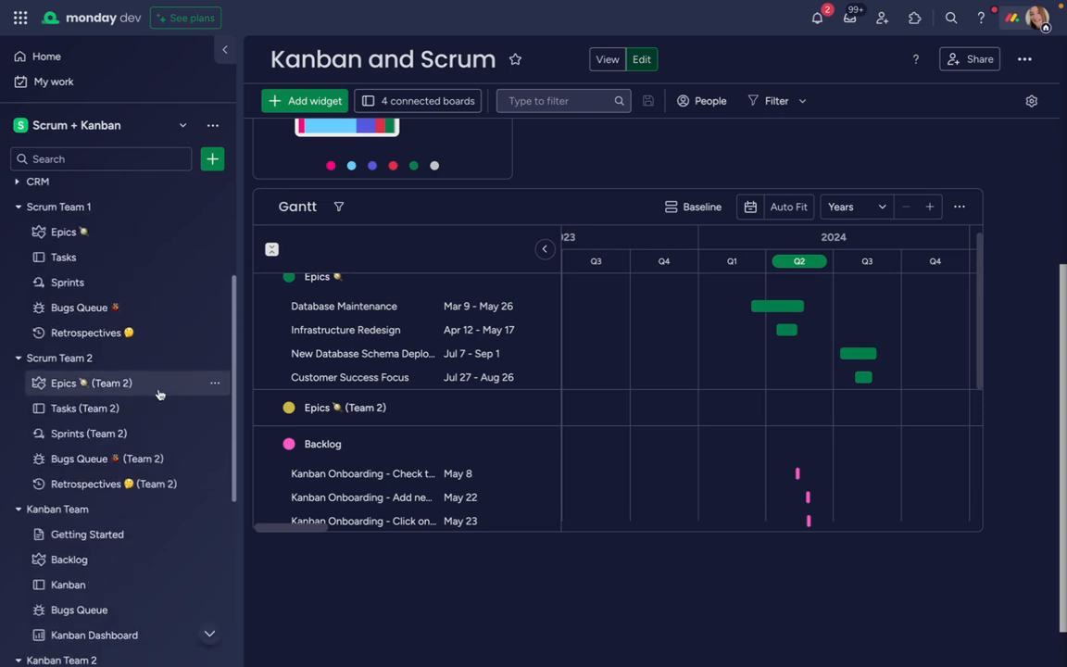
pyautogui.scroll(5, 160, 395)
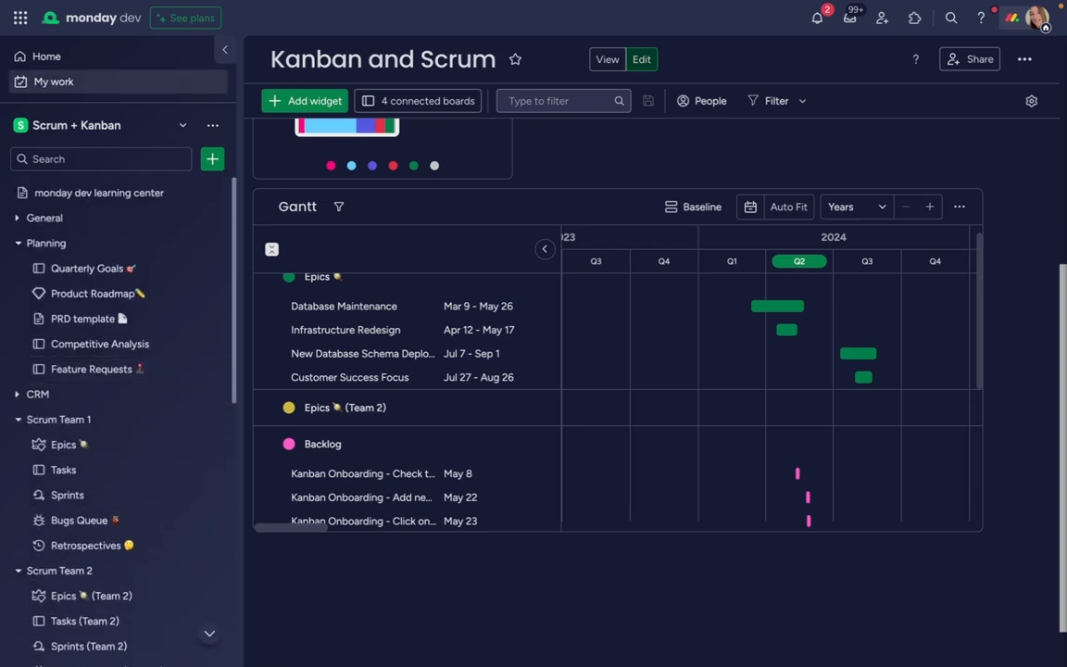